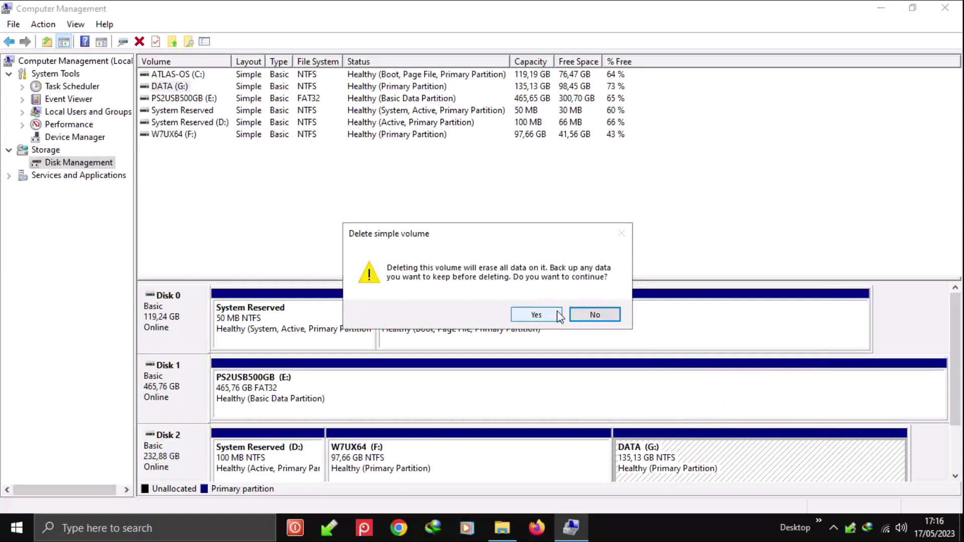
Delete the DATA (G:) and W7UX64 (F:) volumes on Disk 2, confirming the loss of their data
click(558, 314)
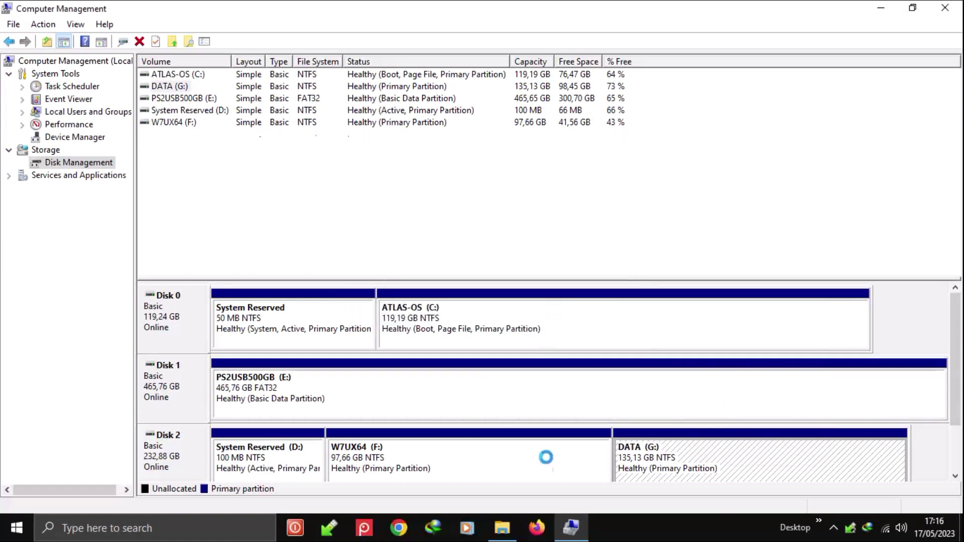
right_click(459, 473)
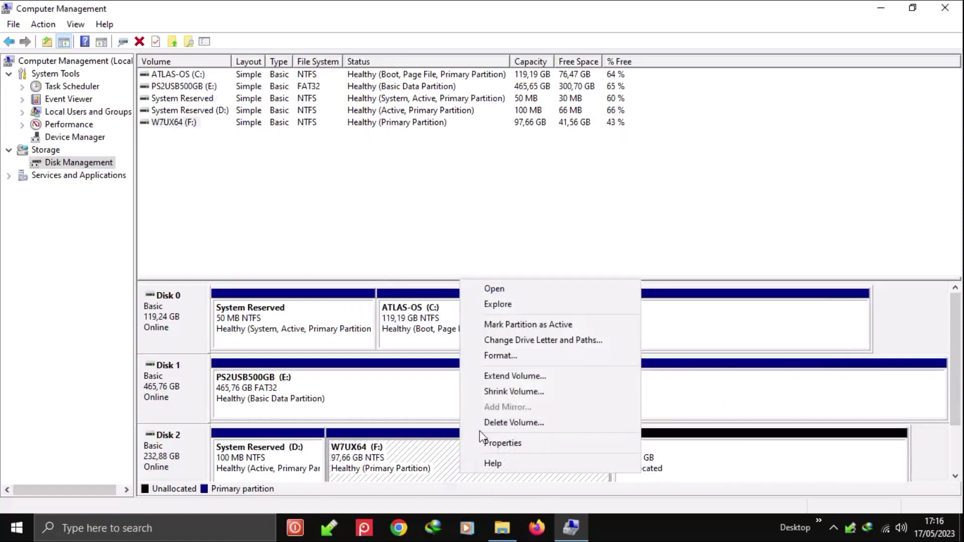
click(513, 422)
click(542, 315)
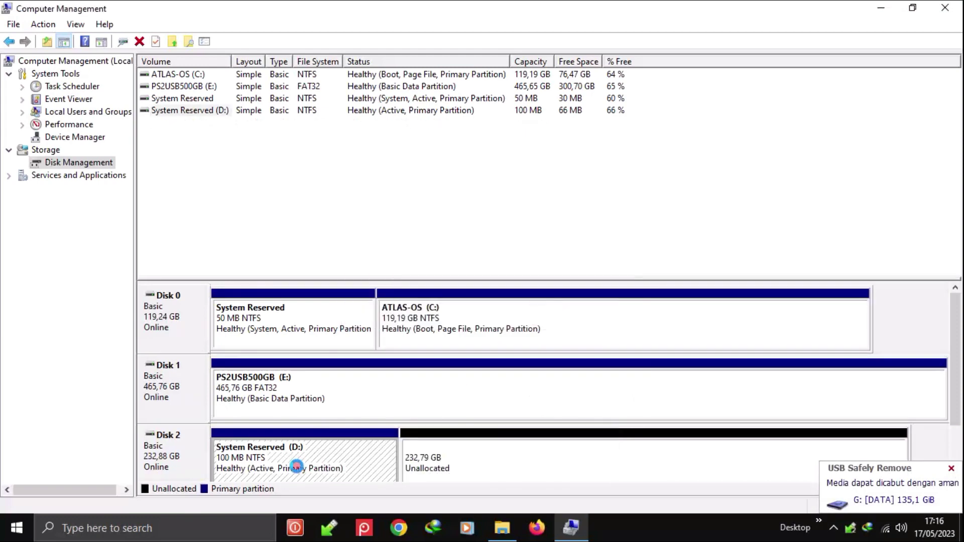
Delete the active System Reserved (D:) partition on Disk 2
right_click(323, 453)
click(352, 418)
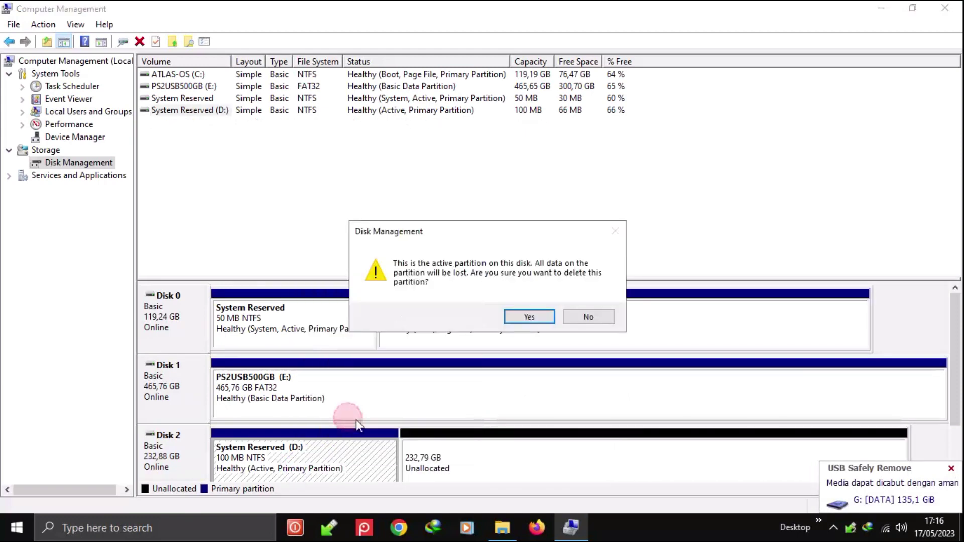
click(529, 316)
Create a 238473 MB simple volume in Disk 2's unallocated space with drive letter X and a quick NTFS format labelled New Volume
right_click(456, 472)
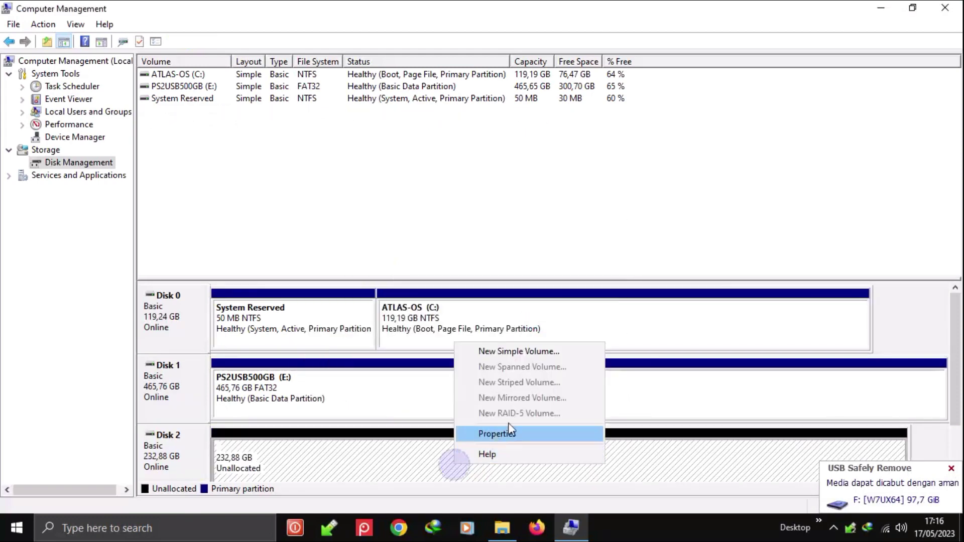
click(518, 351)
click(433, 325)
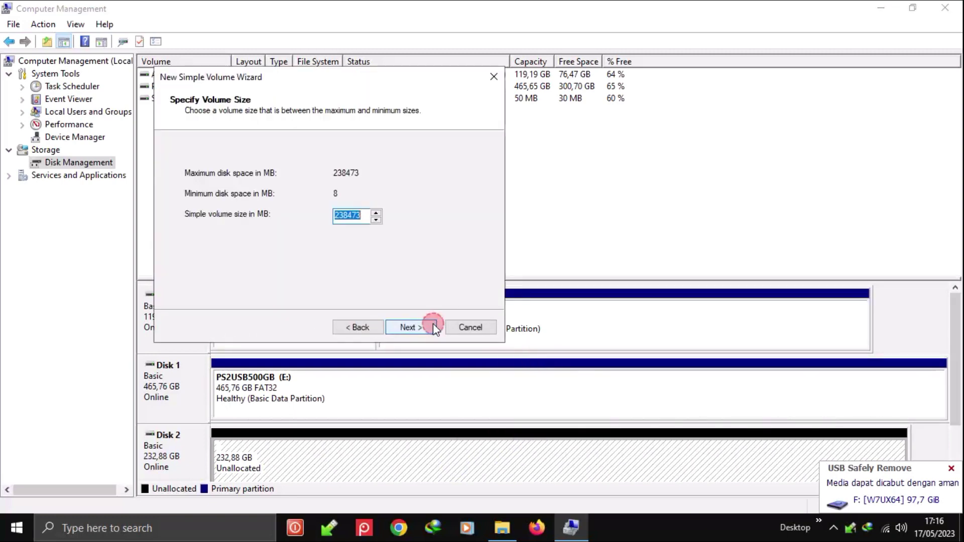
click(410, 327)
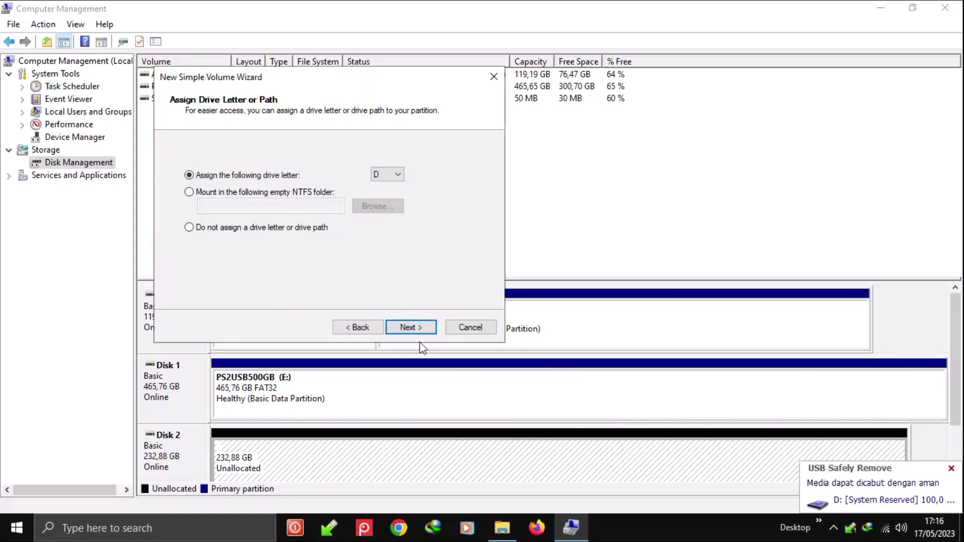
click(385, 175)
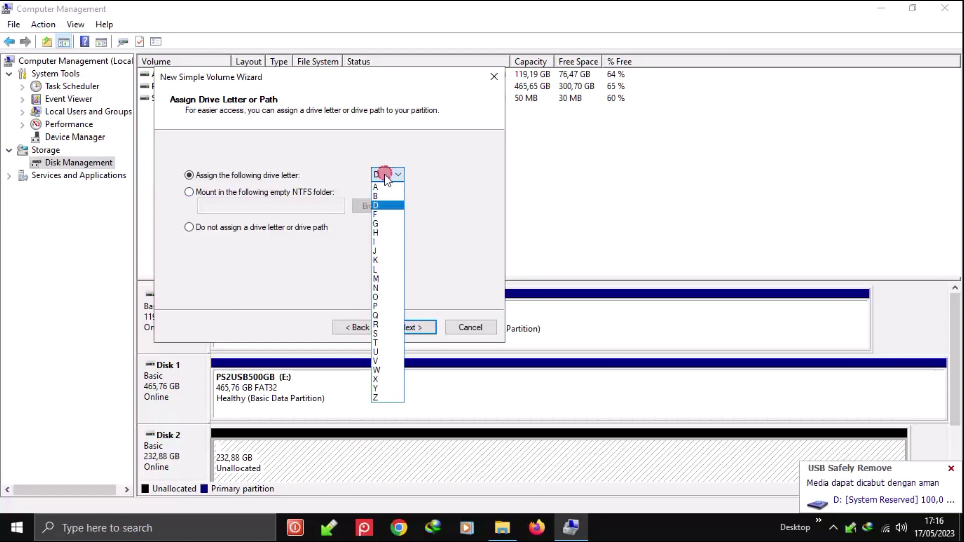
click(382, 381)
click(405, 328)
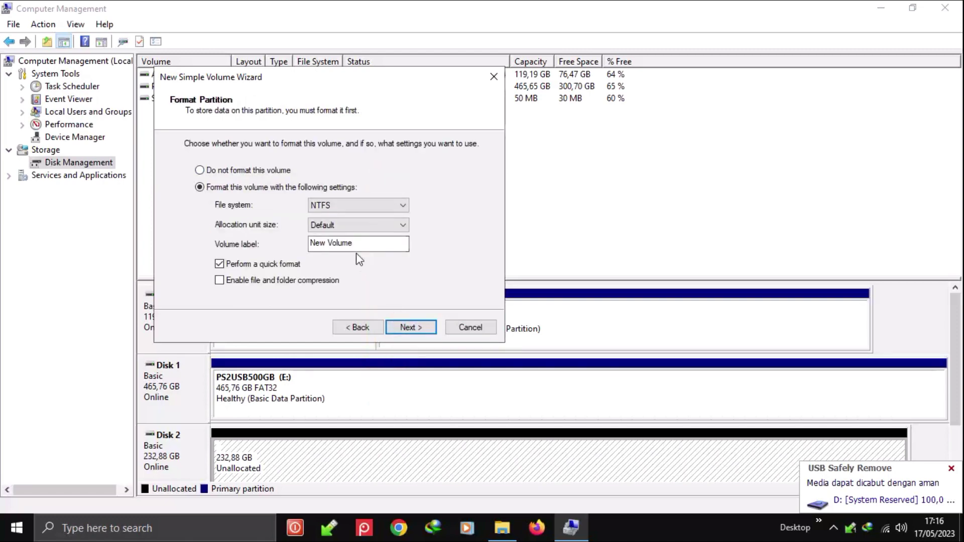
click(418, 327)
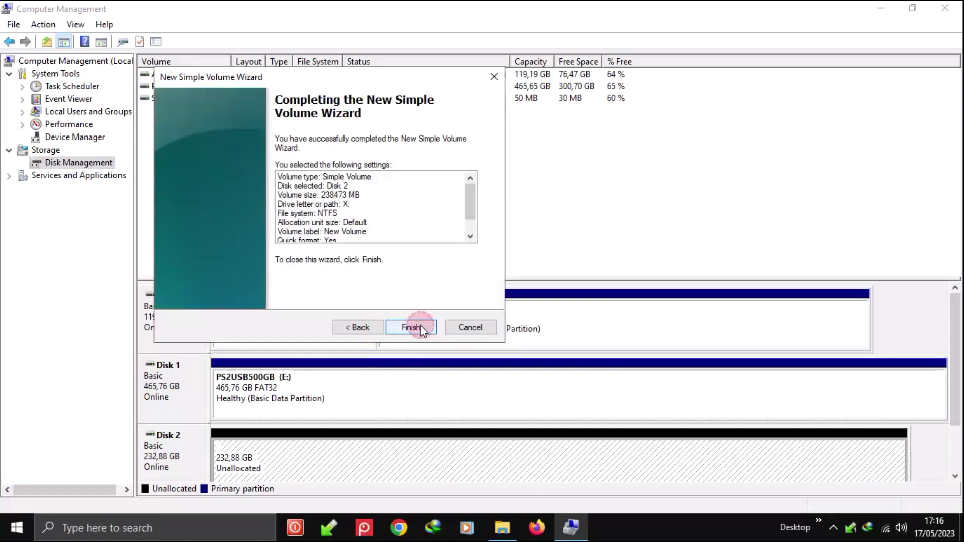
click(419, 325)
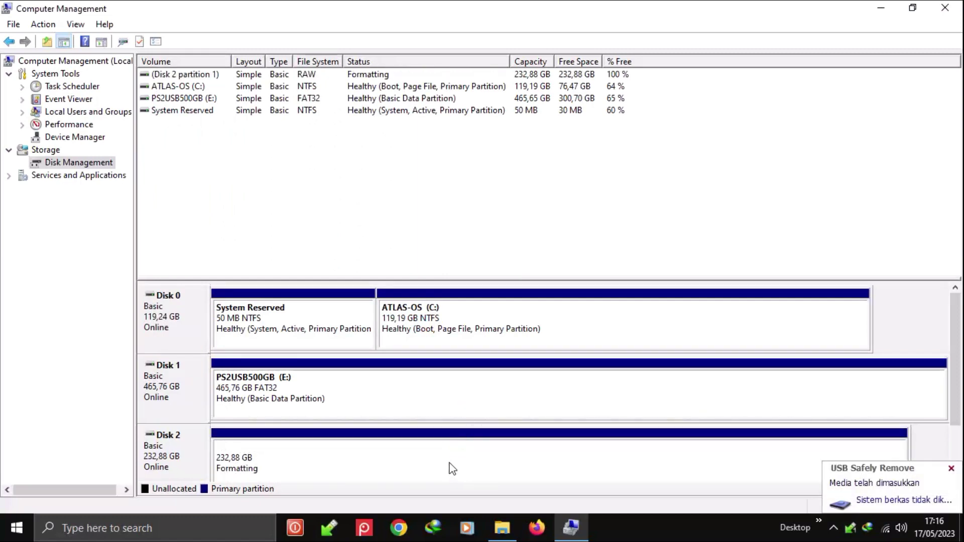
click(450, 462)
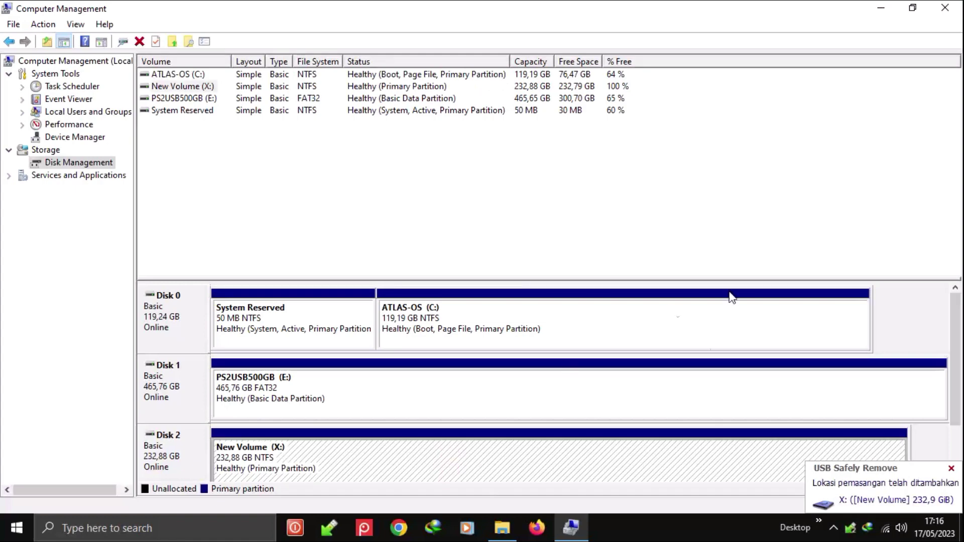
Close Computer Management, look at New Volume (X:) among the drives in This PC, and close File Explorer
click(936, 8)
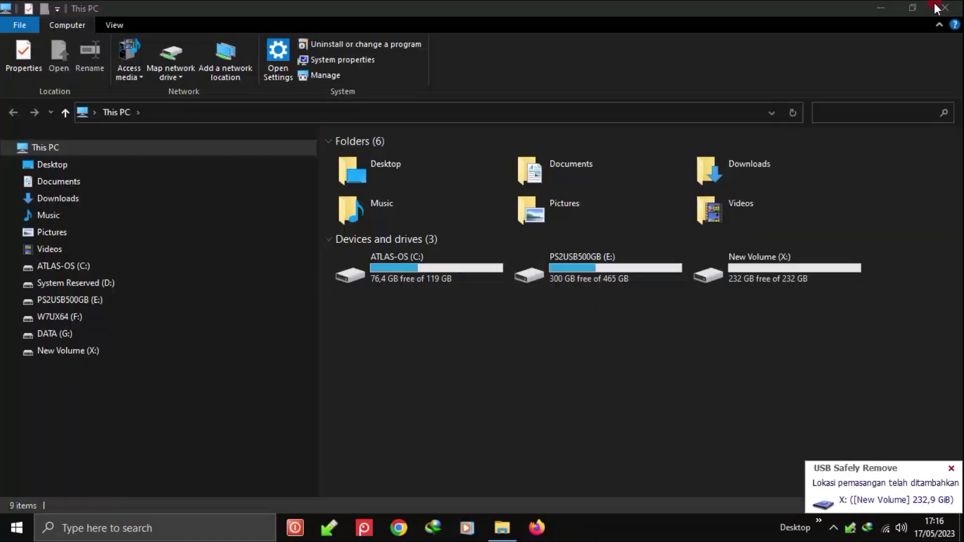
right_click(661, 342)
click(716, 402)
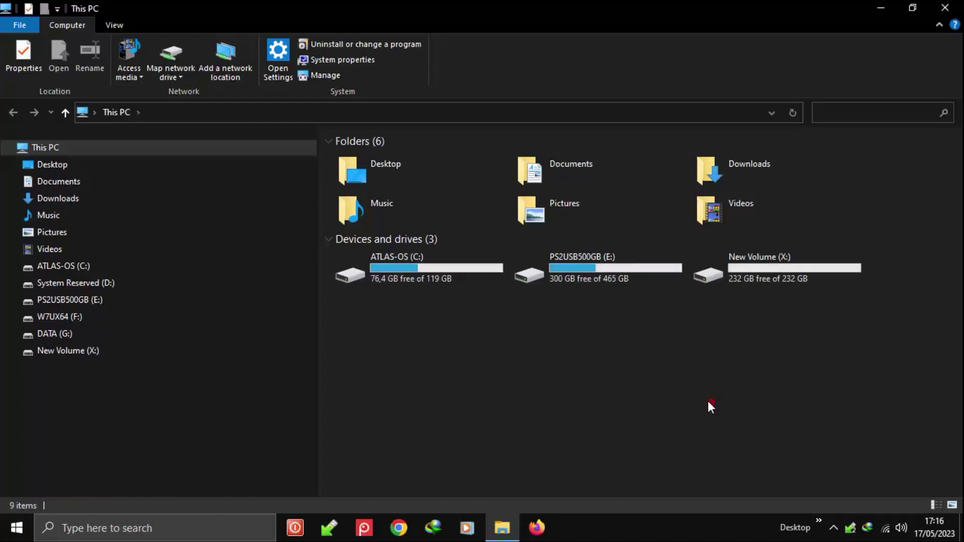
click(735, 269)
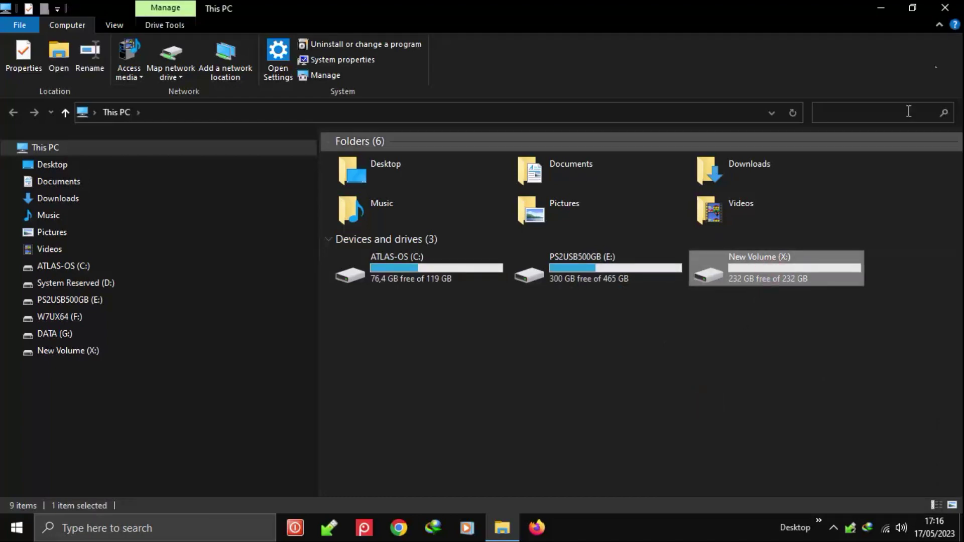
click(945, 8)
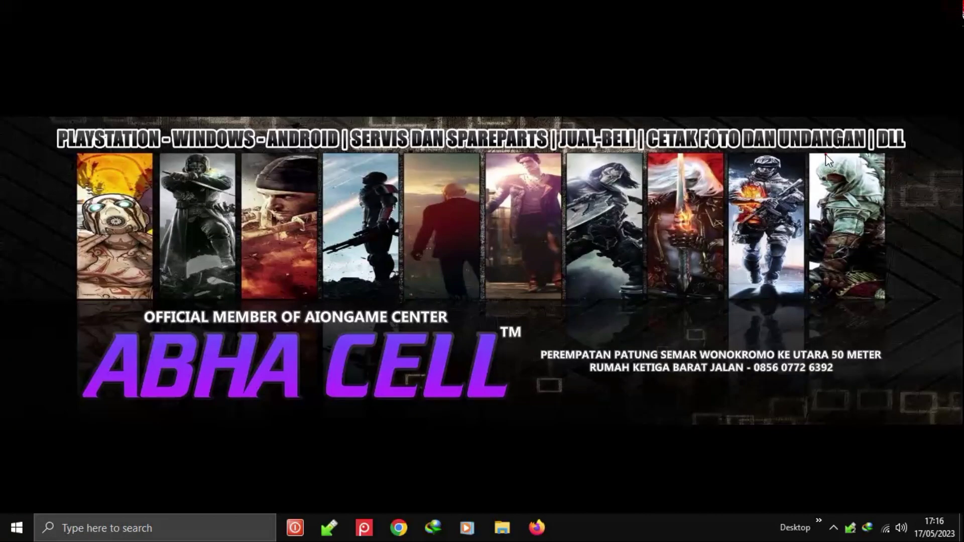
click(819, 525)
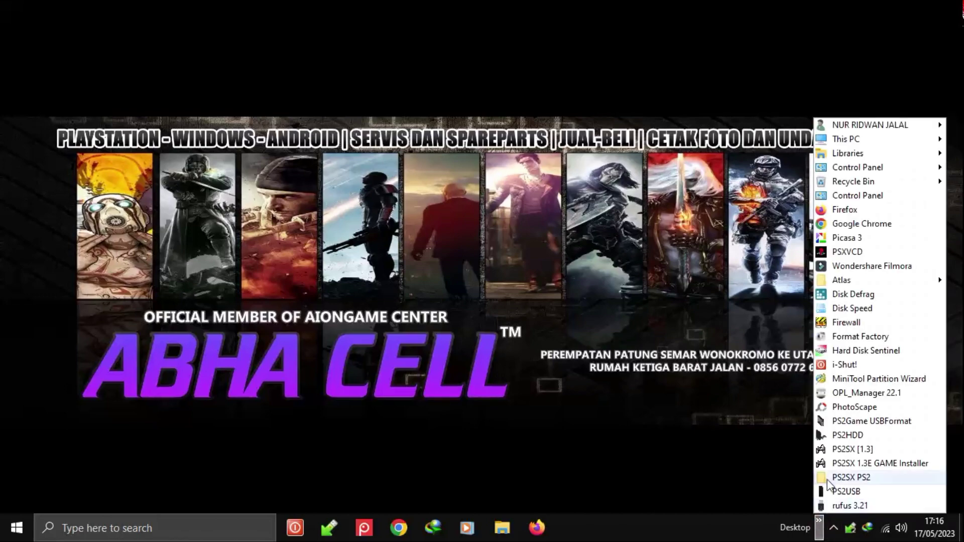
right_click(849, 505)
click(726, 500)
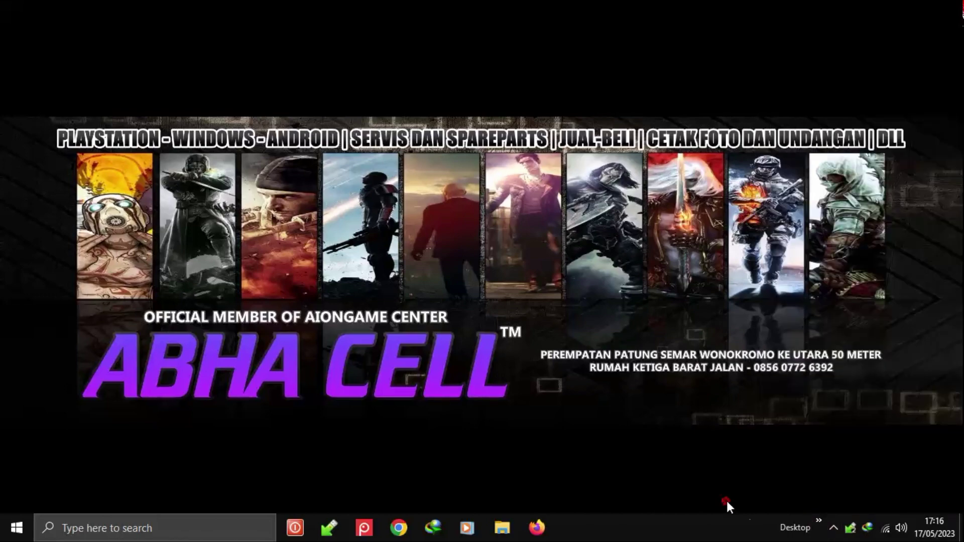
Run PS2Game USBFormat from the desktop items as administrator
click(820, 525)
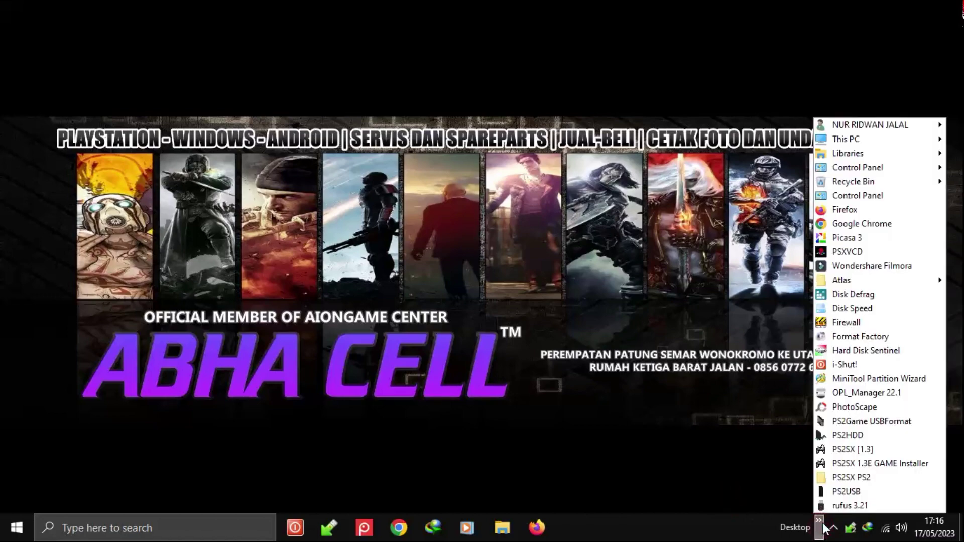
right_click(853, 421)
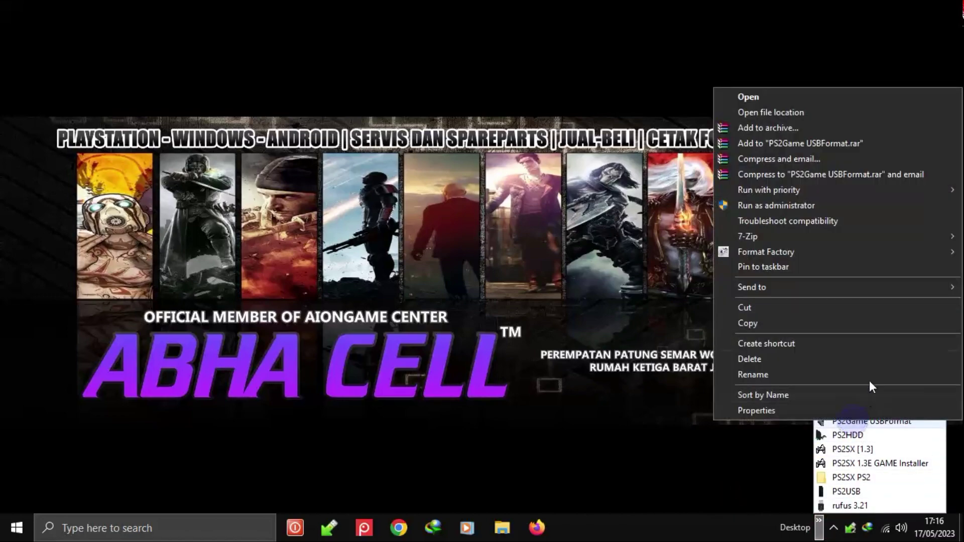
click(778, 203)
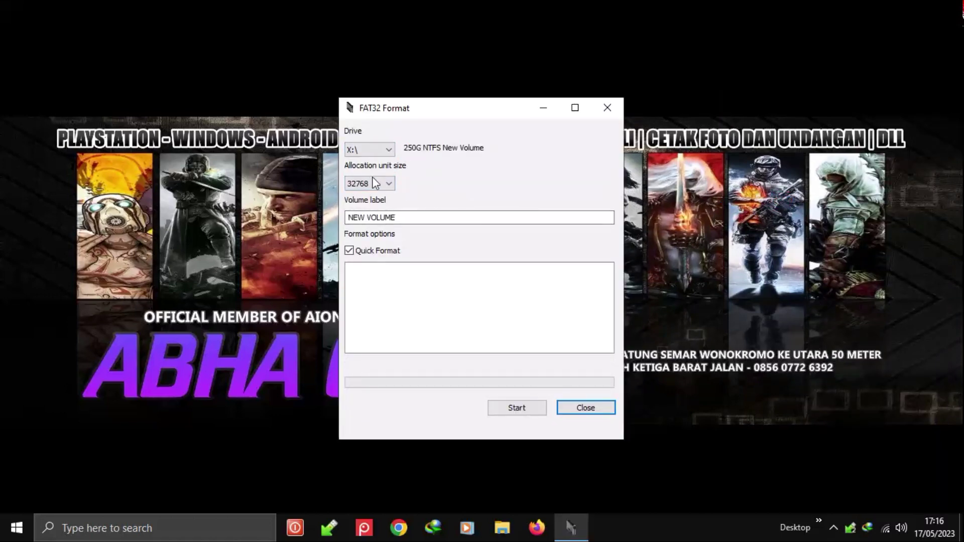
Quick format drive X: as FAT32 with the volume label PS2SX and close the formatter
drag(400, 217, 325, 215)
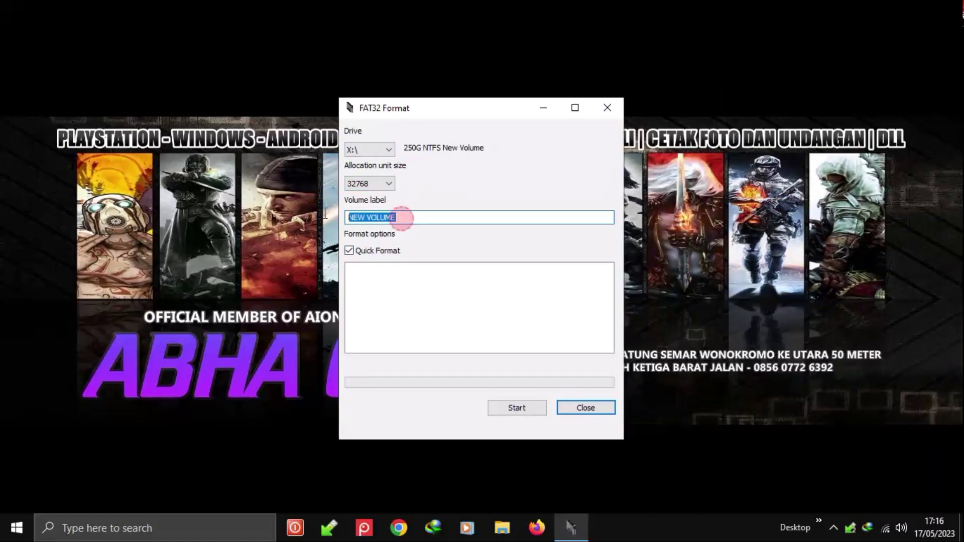
text(PS2SX)
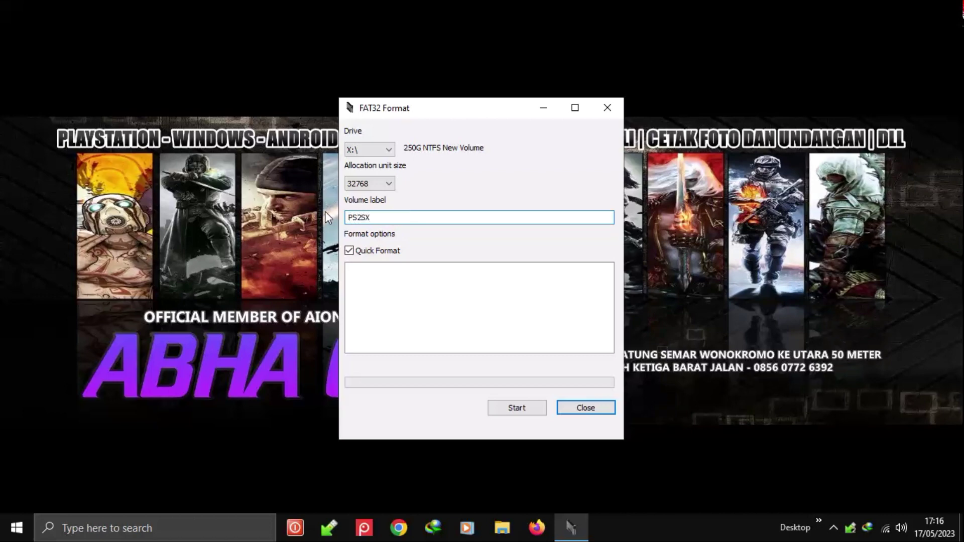
click(528, 411)
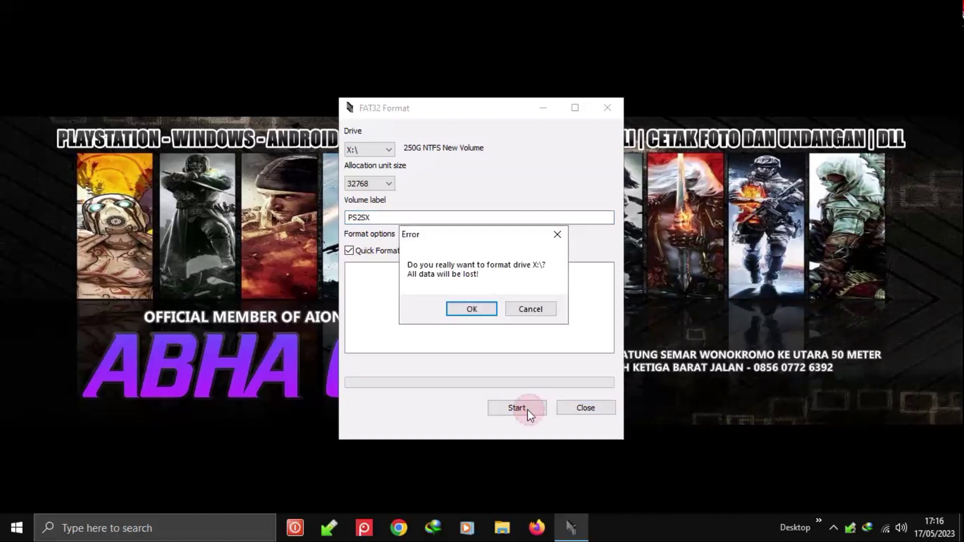
click(476, 309)
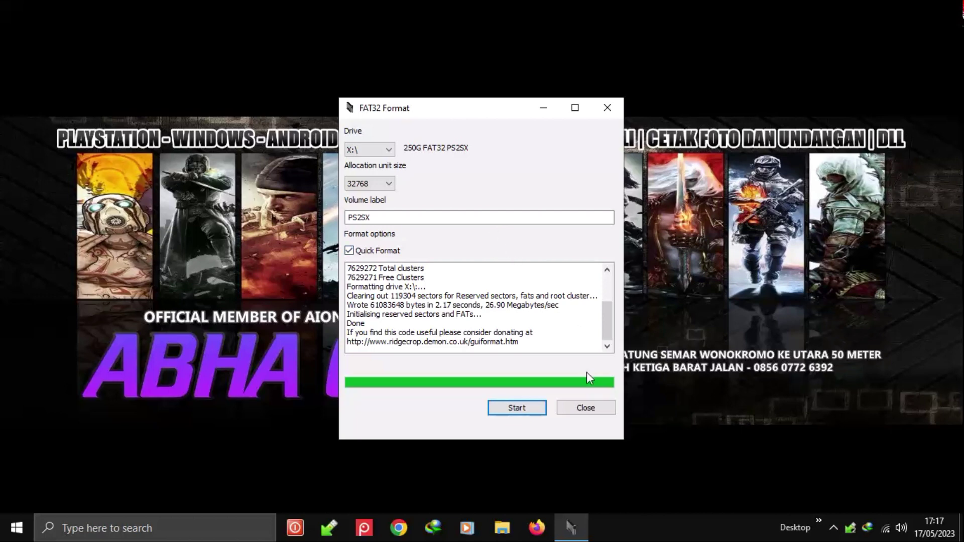
click(586, 408)
Open This PC, examine the properties of the PS2SX (X:) drive, and return to the desktop
click(503, 527)
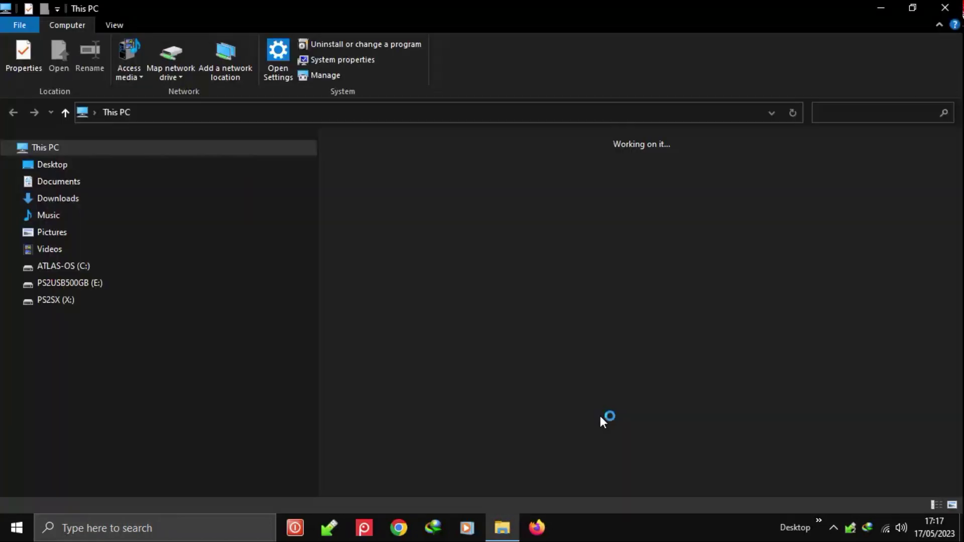
right_click(734, 269)
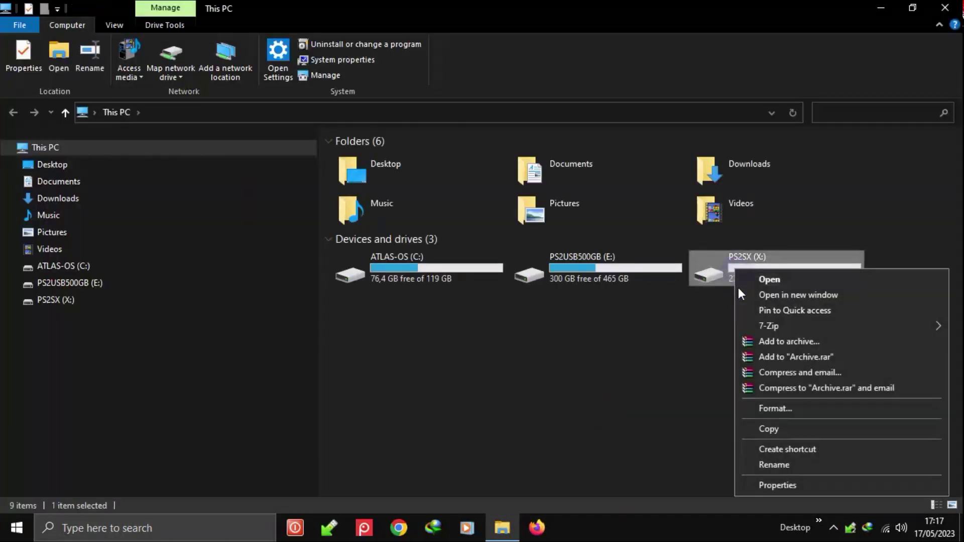
click(777, 486)
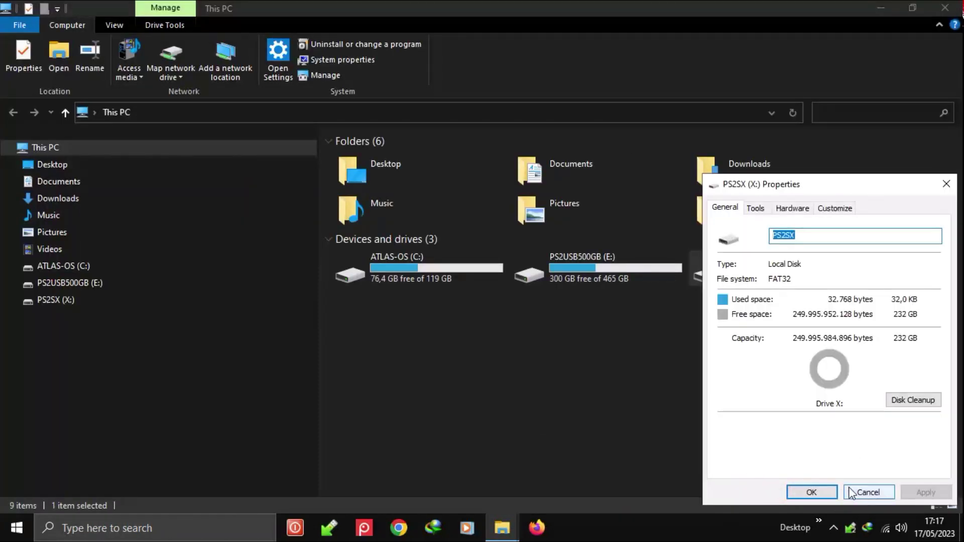
click(868, 492)
click(783, 428)
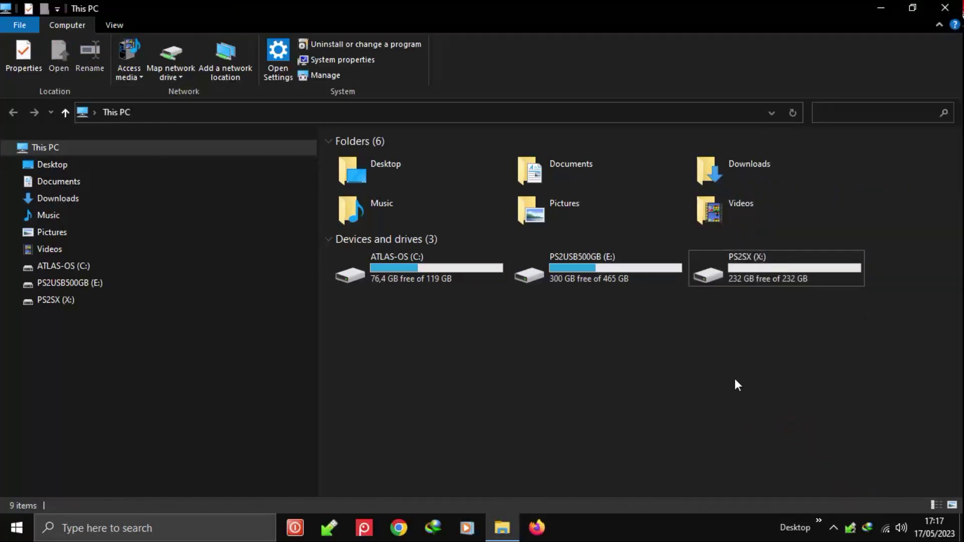
key(super+d)
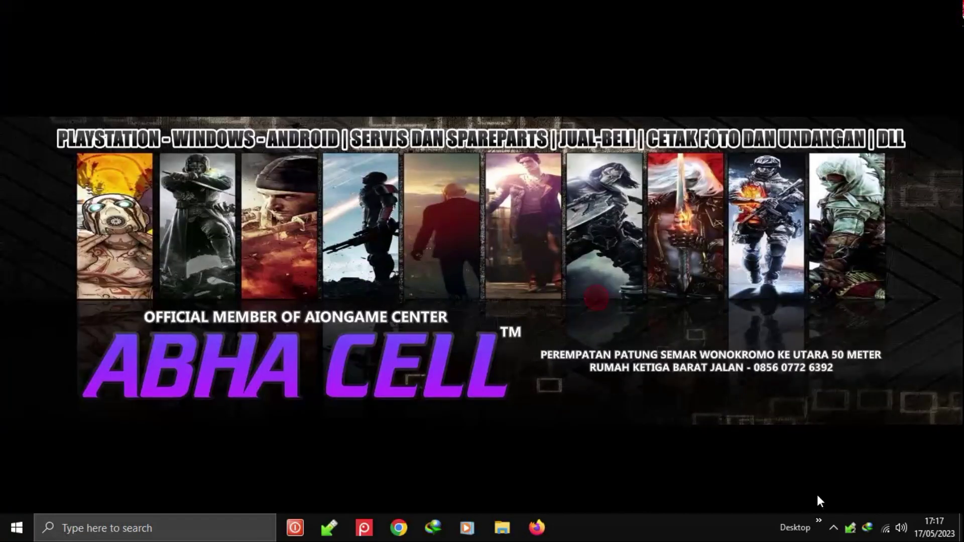
click(819, 522)
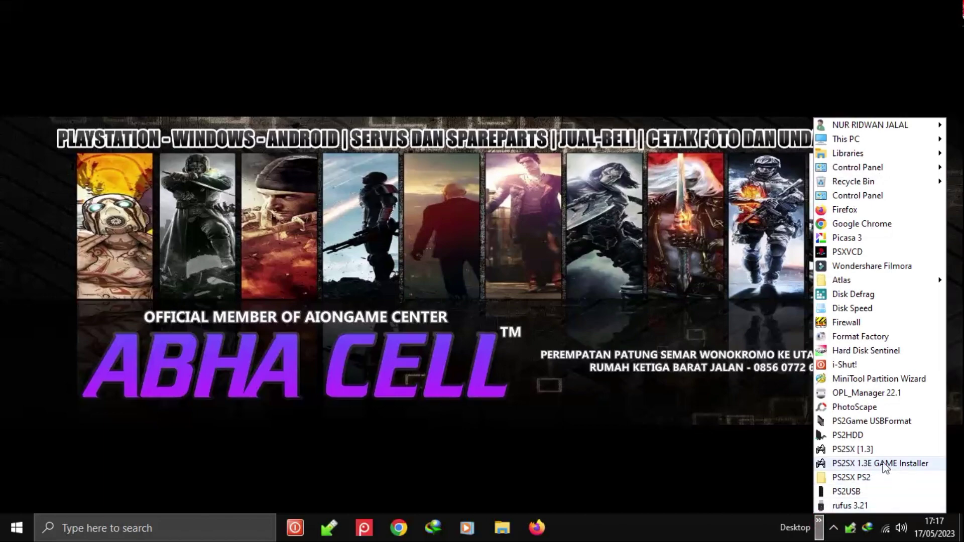
click(658, 408)
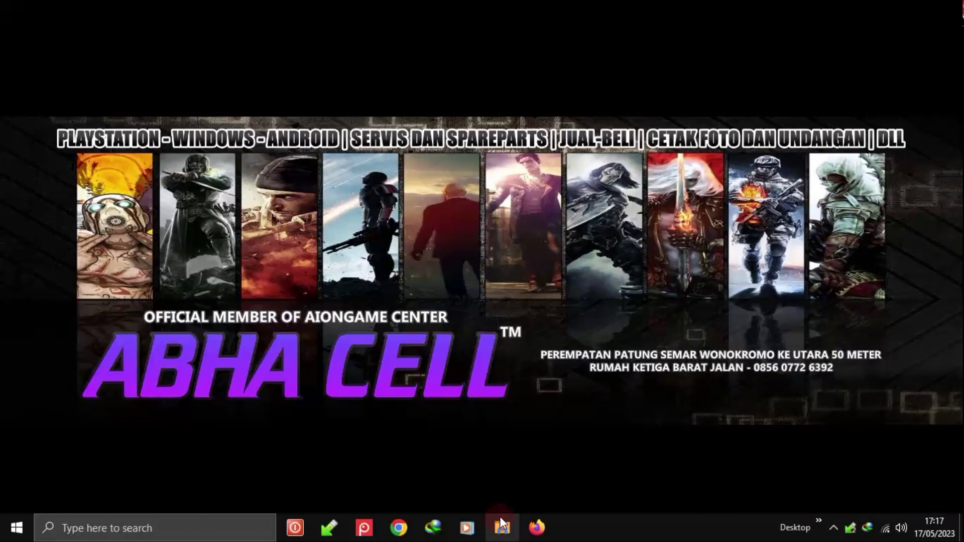
Permanently delete the PS2SX folder from the ATLAS-OS (C:) drive and close File Explorer
click(501, 522)
click(114, 266)
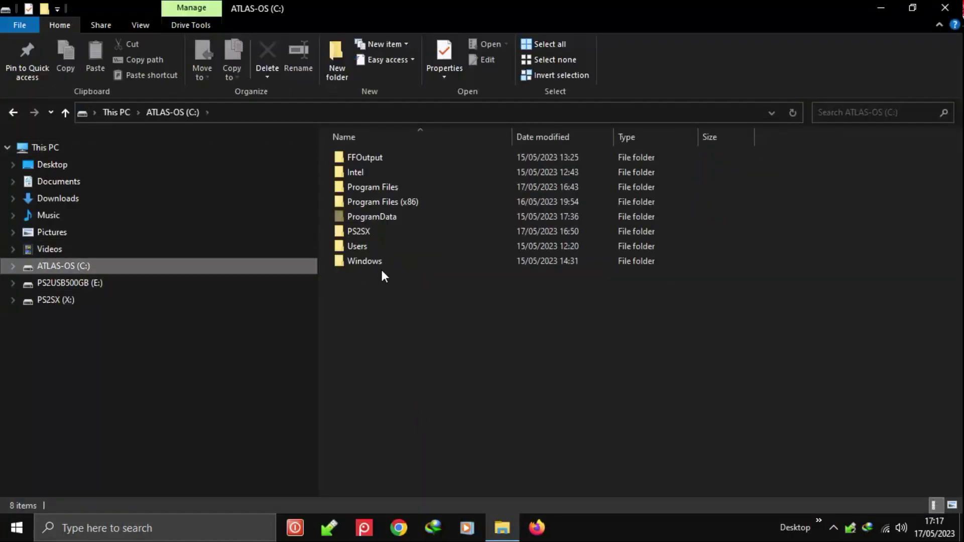
click(348, 234)
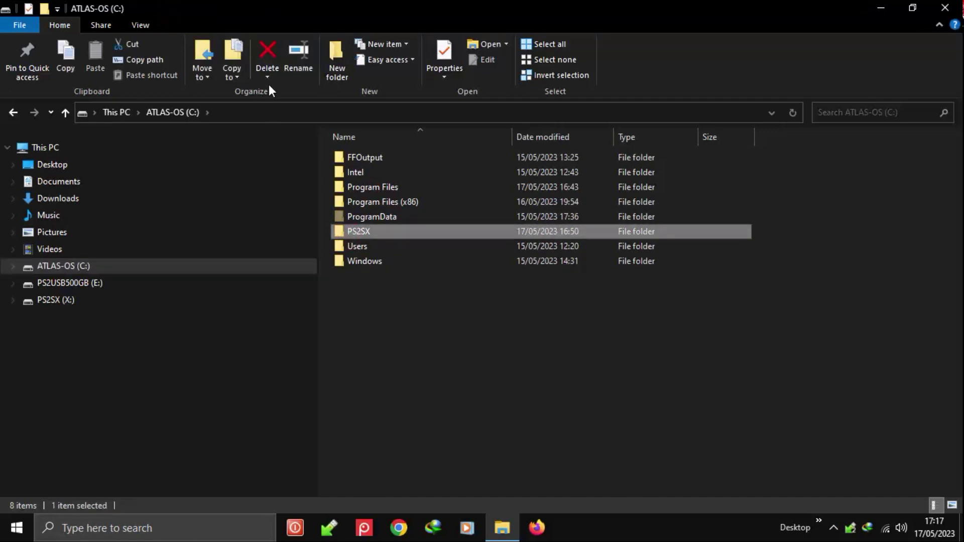
click(269, 76)
click(286, 110)
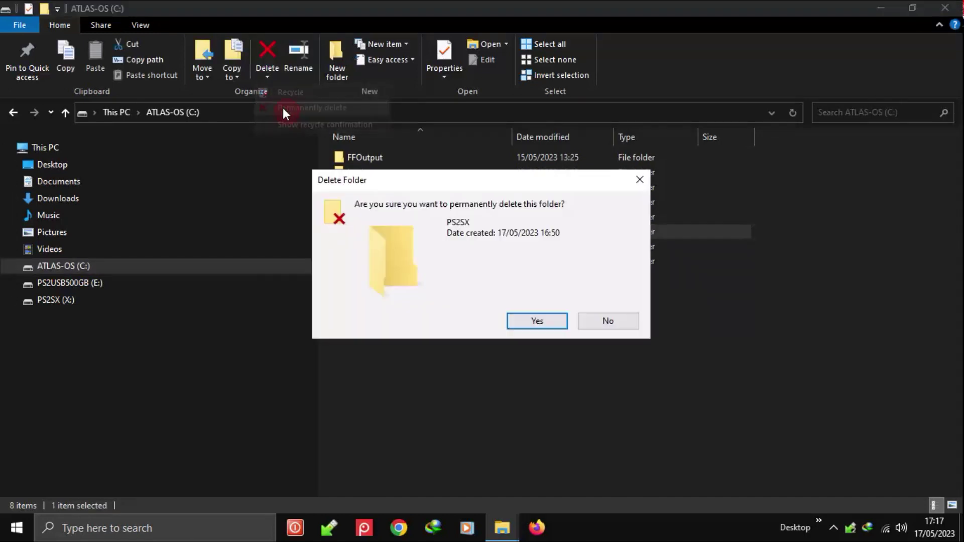
click(525, 320)
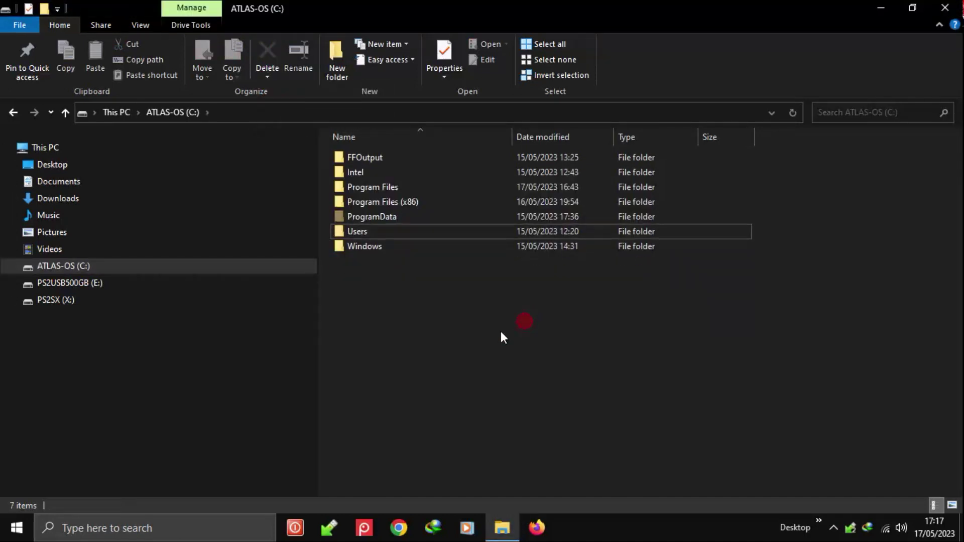
click(945, 8)
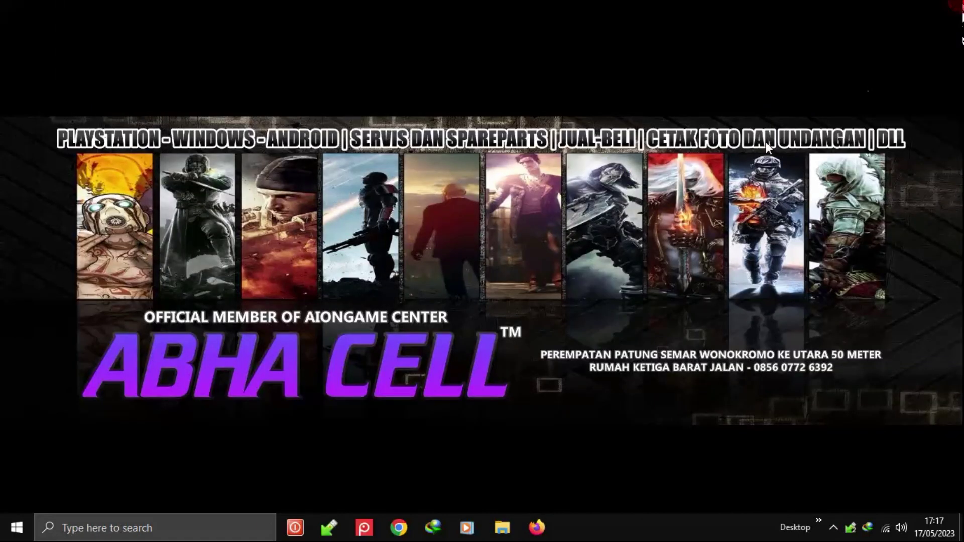
Launch PS2SX 1.3E GAME Installer from the desktop items and set up the PS2SX (X:) drive for PS2SX
click(818, 525)
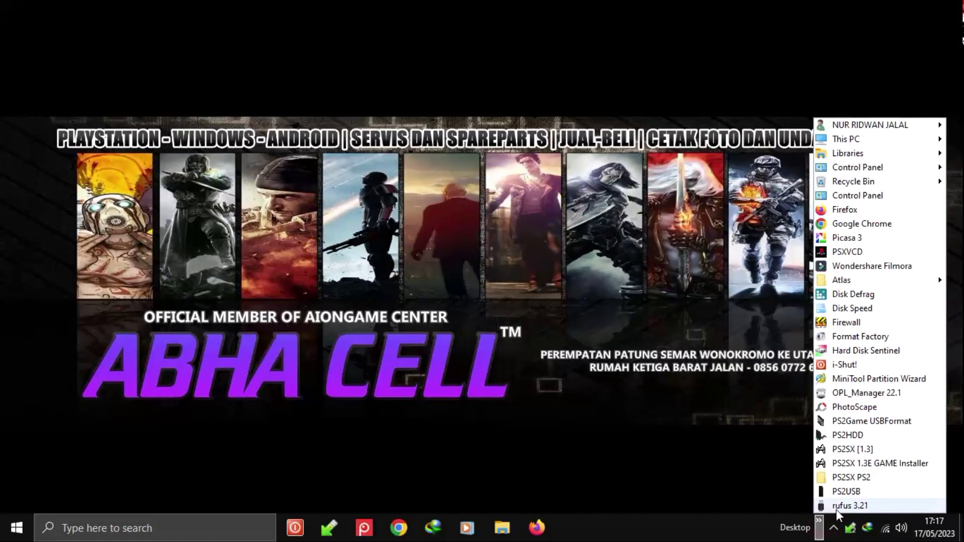
right_click(879, 466)
click(734, 248)
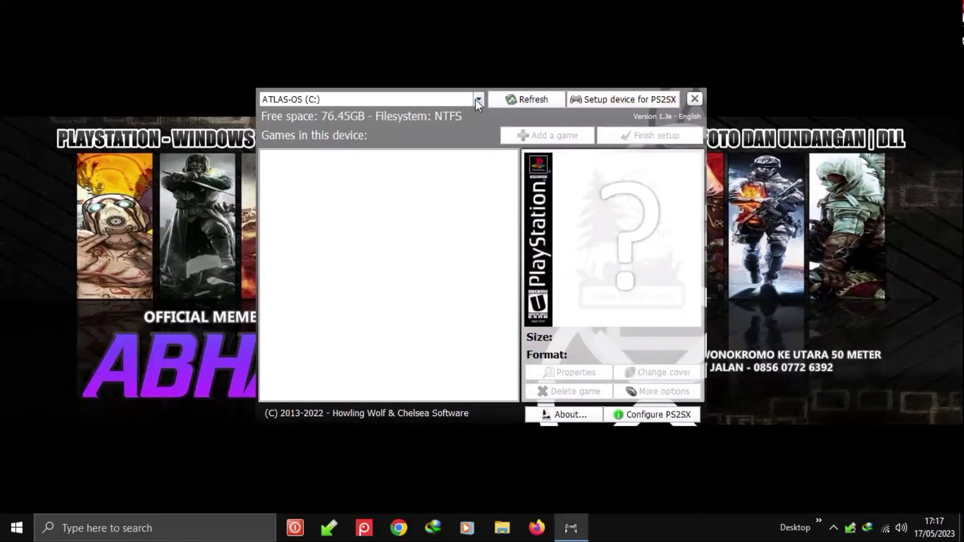
click(480, 99)
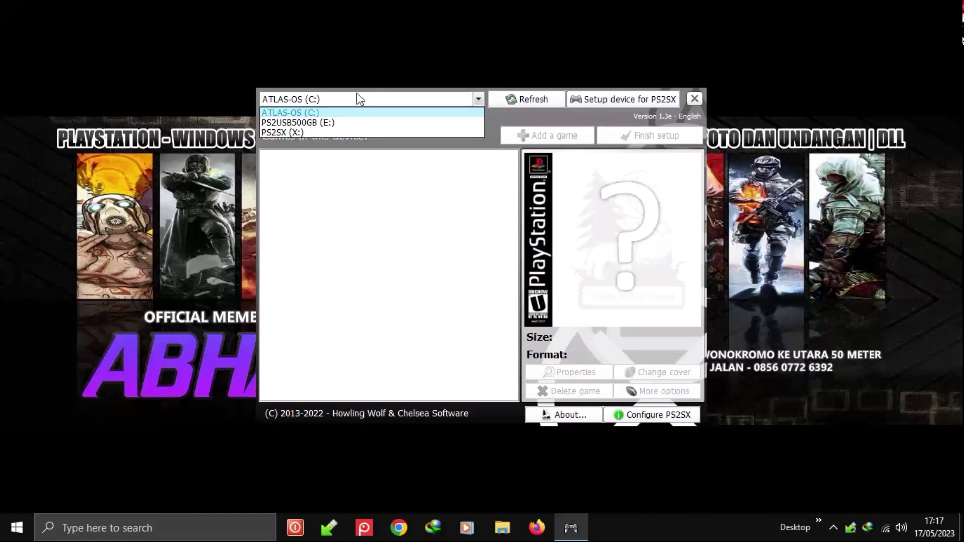
click(277, 133)
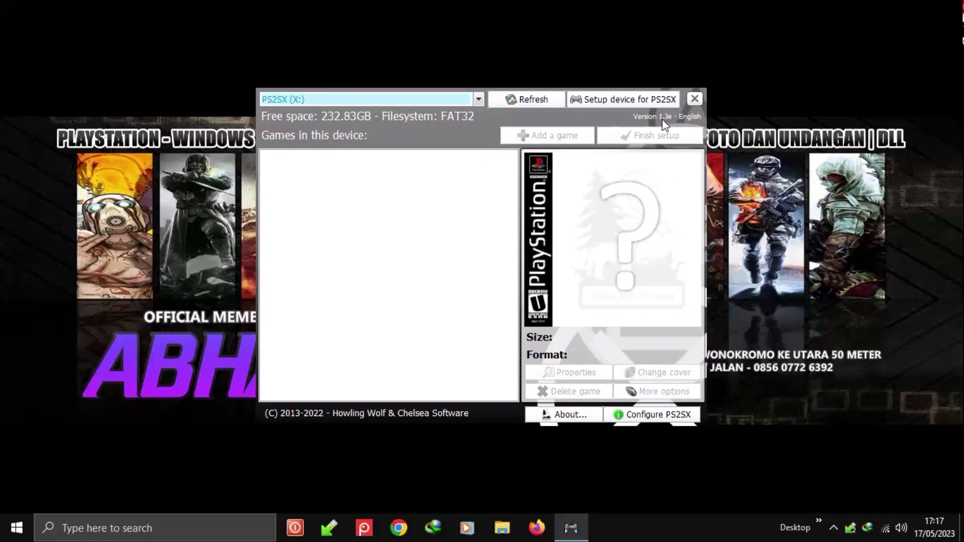
click(652, 101)
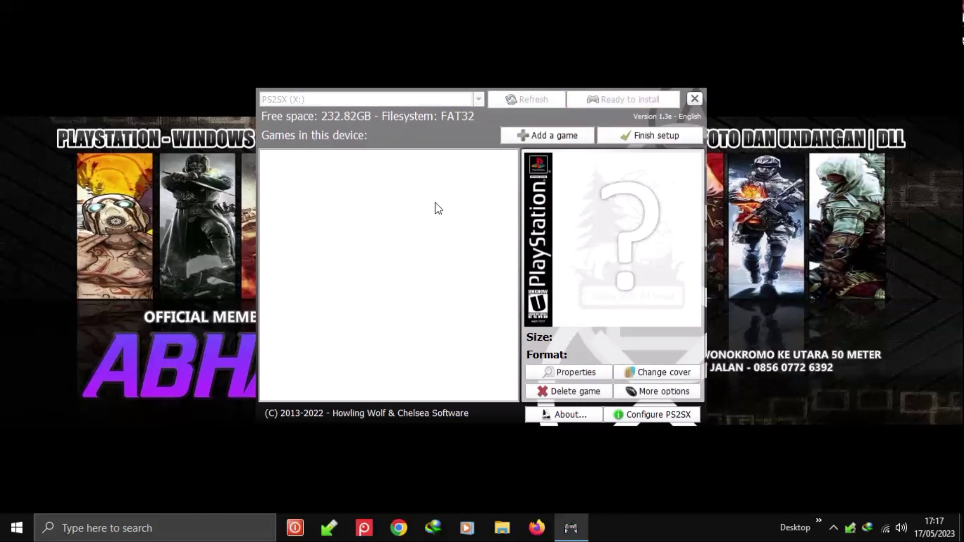
In the PS2SX configuration, set the games' path to the BIN folder in Videos > ! YOUTUBE AYAH ! > # 453 PS2SX > MAKE TO BIN WITH PSXVCD2.2
click(664, 415)
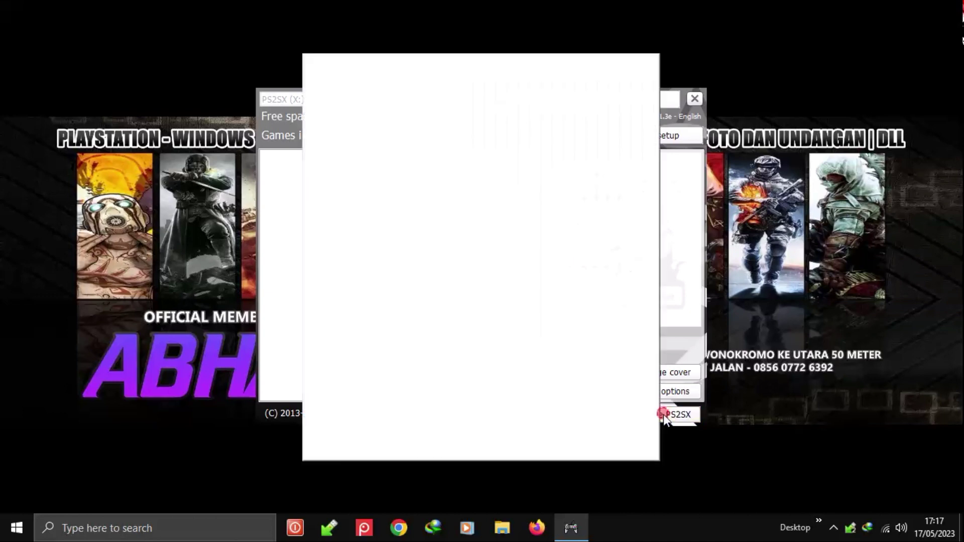
click(609, 69)
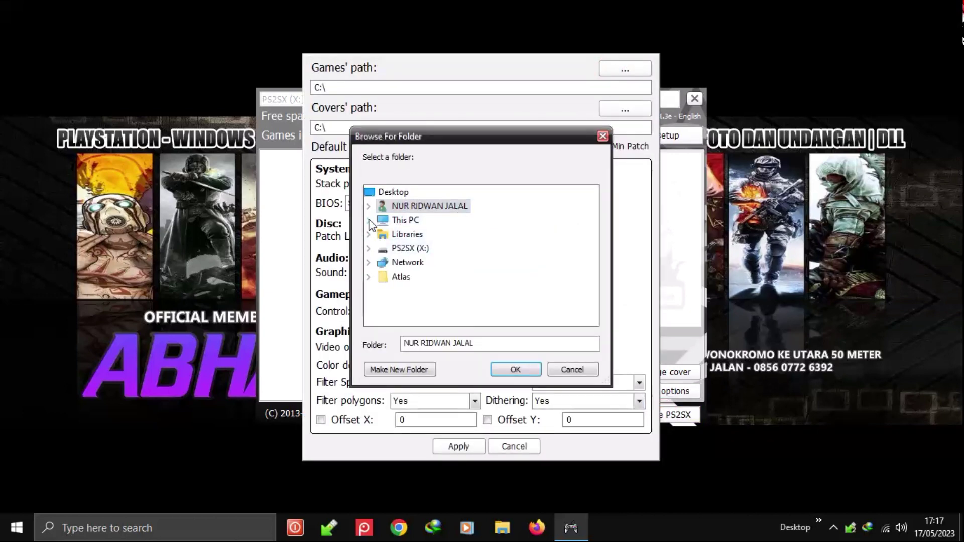
click(369, 220)
click(382, 277)
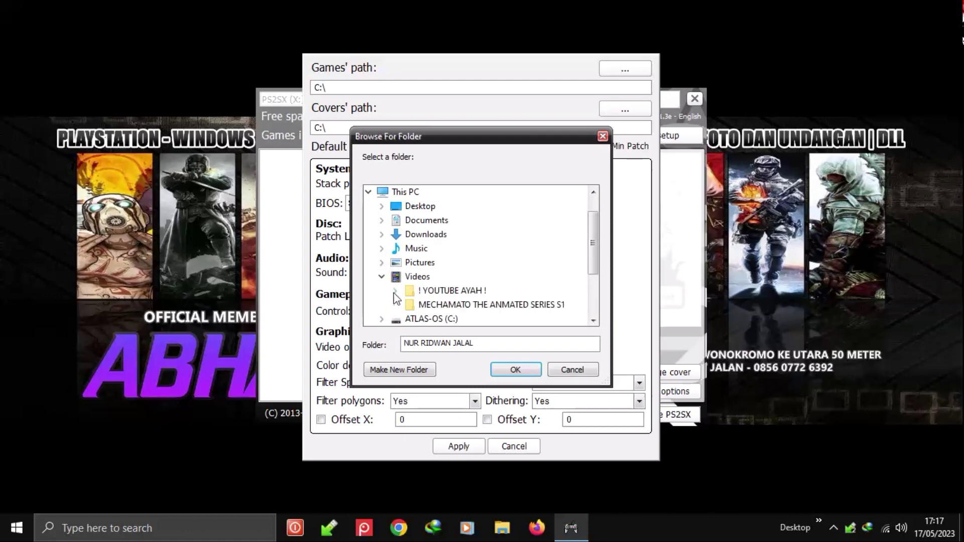
click(395, 291)
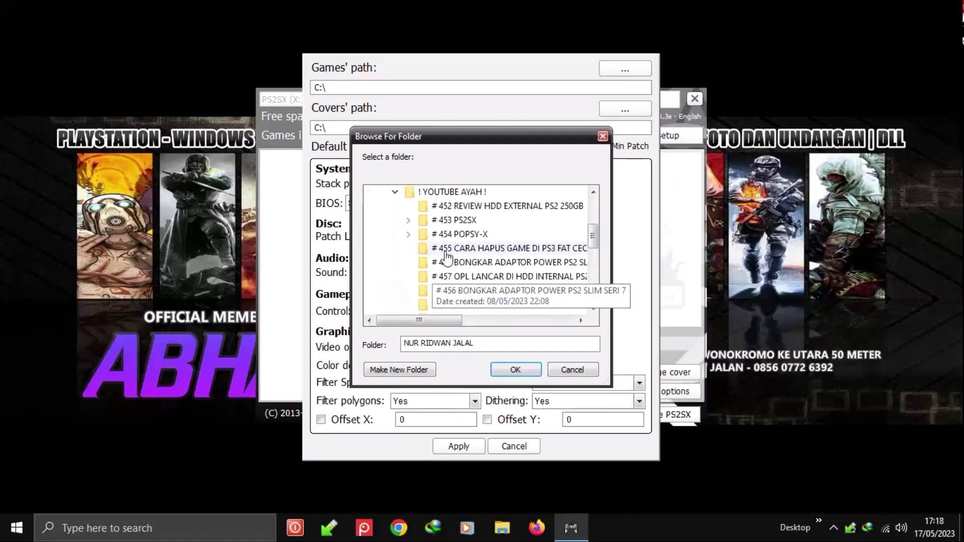
click(408, 220)
click(423, 235)
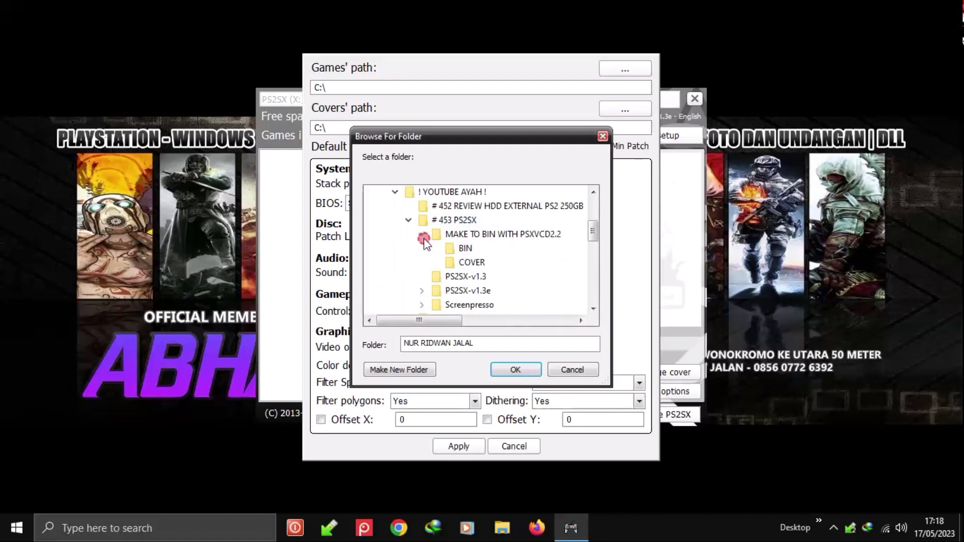
click(463, 249)
click(515, 370)
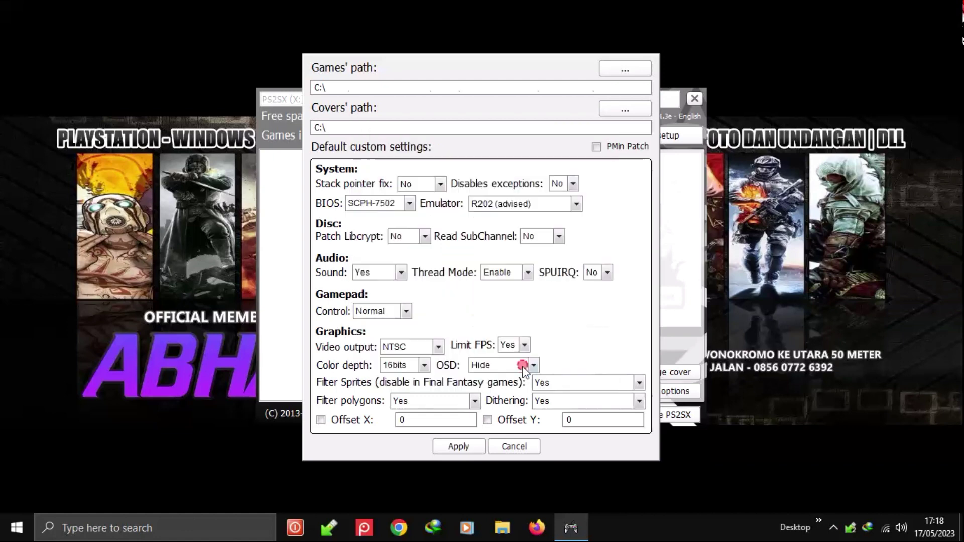
Set the covers' path to the COVER folder inside MAKE TO BIN WITH PSXVCD2.2 and apply the configuration
click(624, 110)
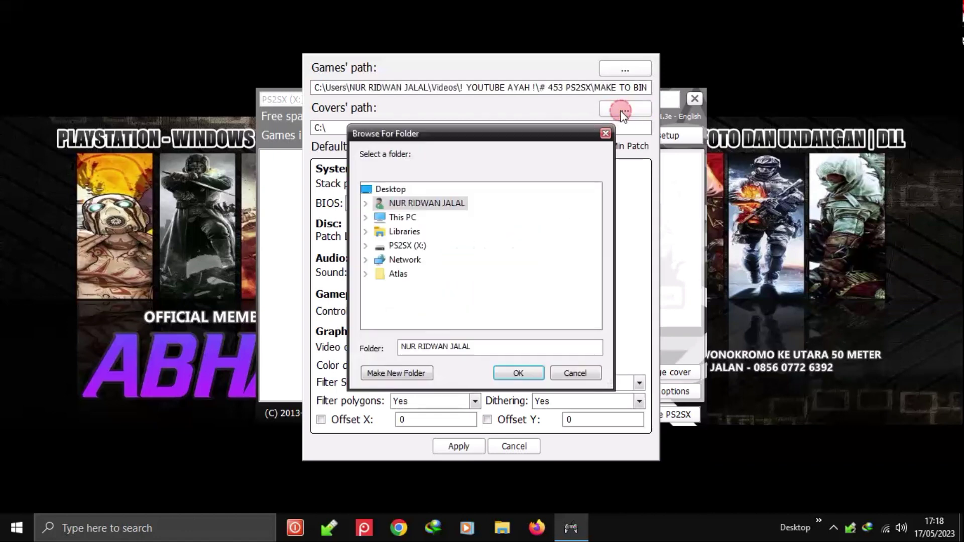
double_click(363, 217)
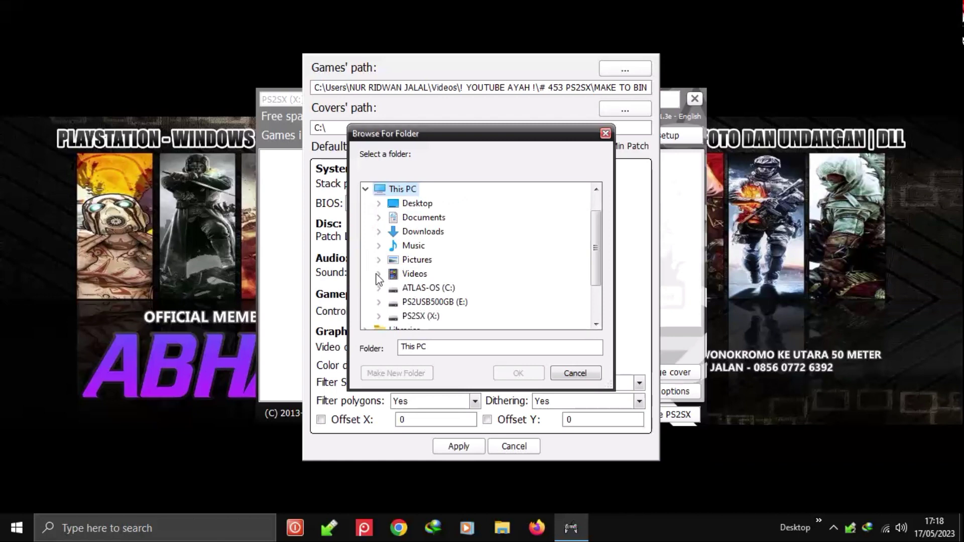
click(378, 274)
click(392, 287)
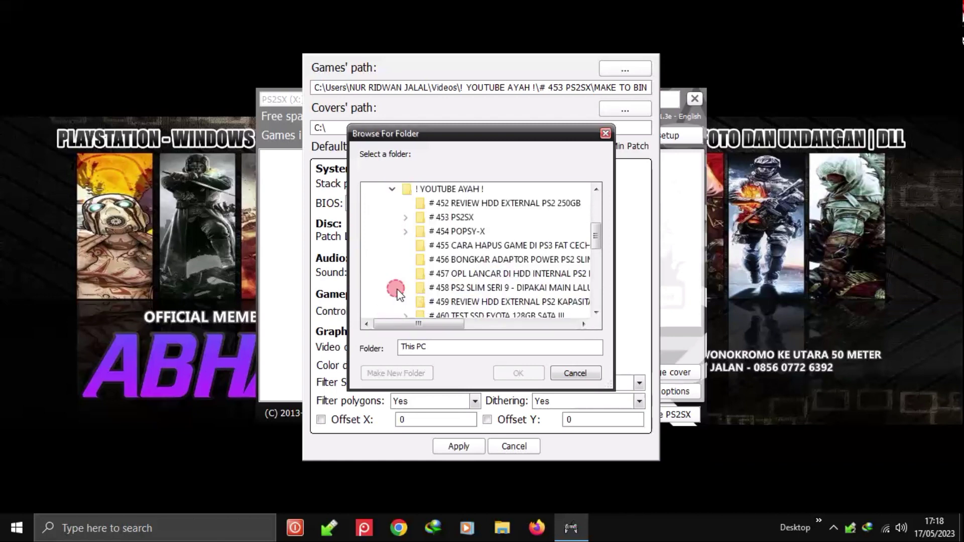
click(406, 217)
click(420, 231)
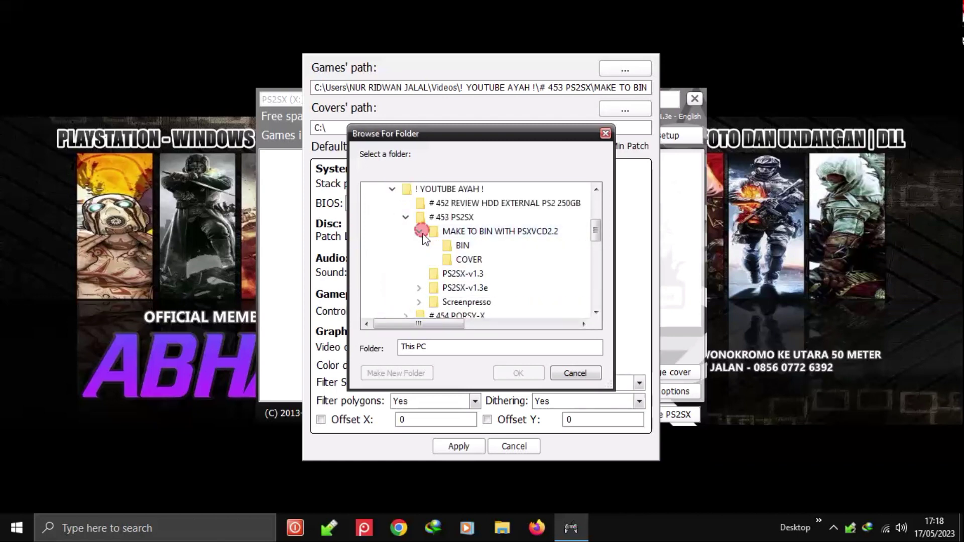
click(469, 259)
click(521, 374)
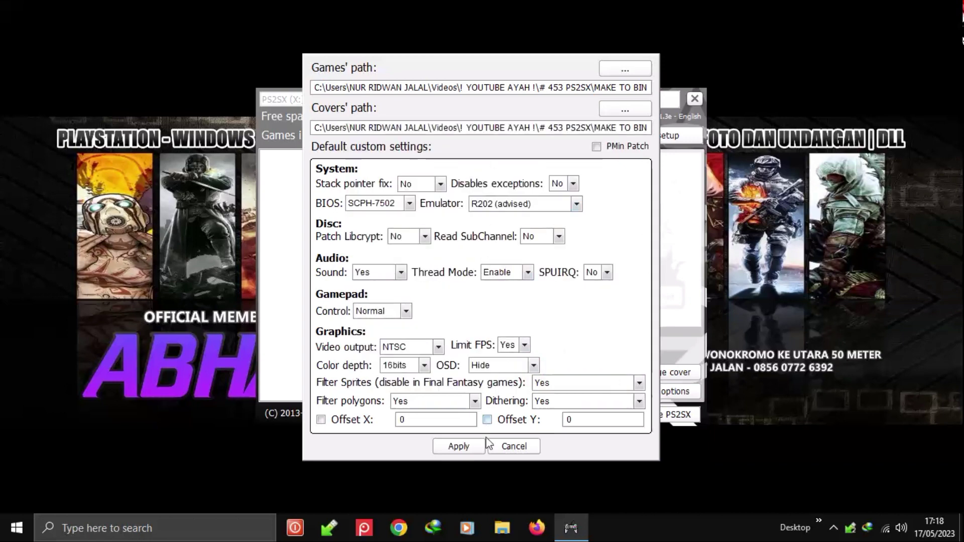
click(454, 446)
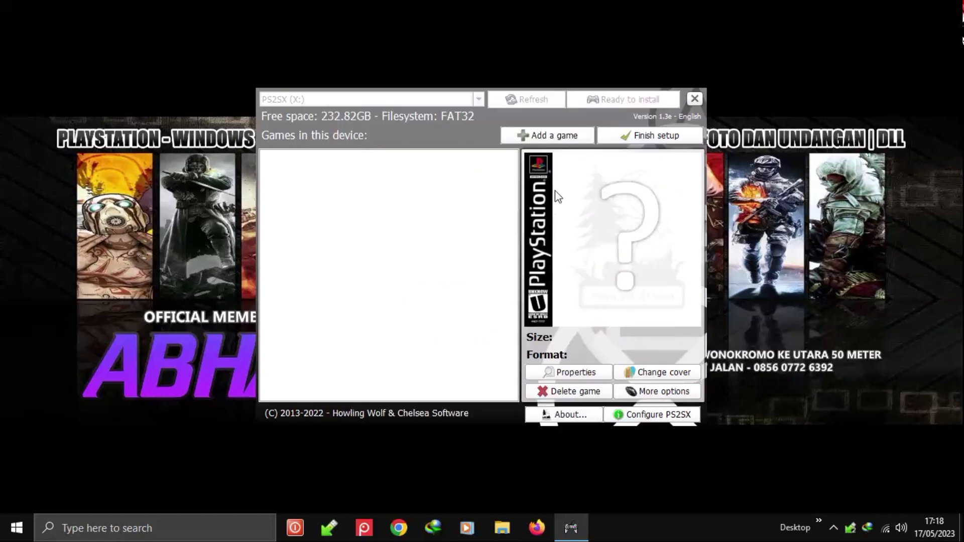
Choose Colin McRae Rally 2.0 (USA) (En,Fr,Es).bin from the BIN folder as the game to add
click(556, 135)
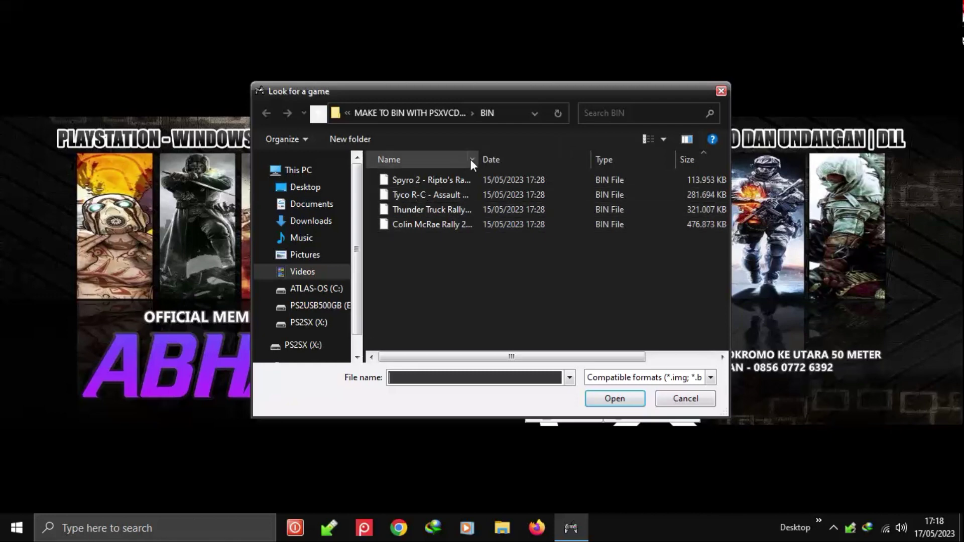
mouse_move(480, 160)
mouse_down()
mouse_move(498, 161)
mouse_move(490, 163)
mouse_up()
click(457, 228)
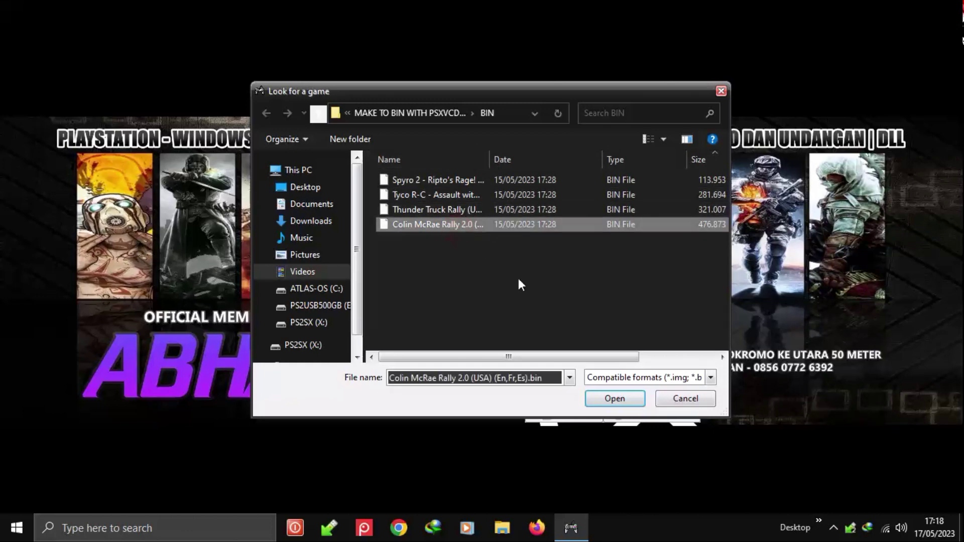
click(615, 400)
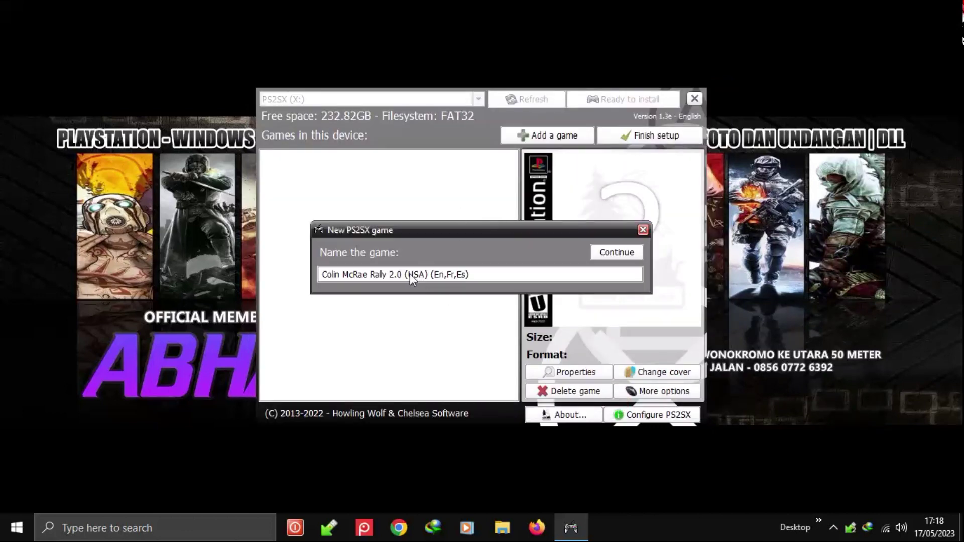
Shorten the game's name to Colin McRae Rally 2 and install it with the Por defecto (personalizado) settings
drag(409, 275, 543, 269)
key(BackSpace)
click(612, 252)
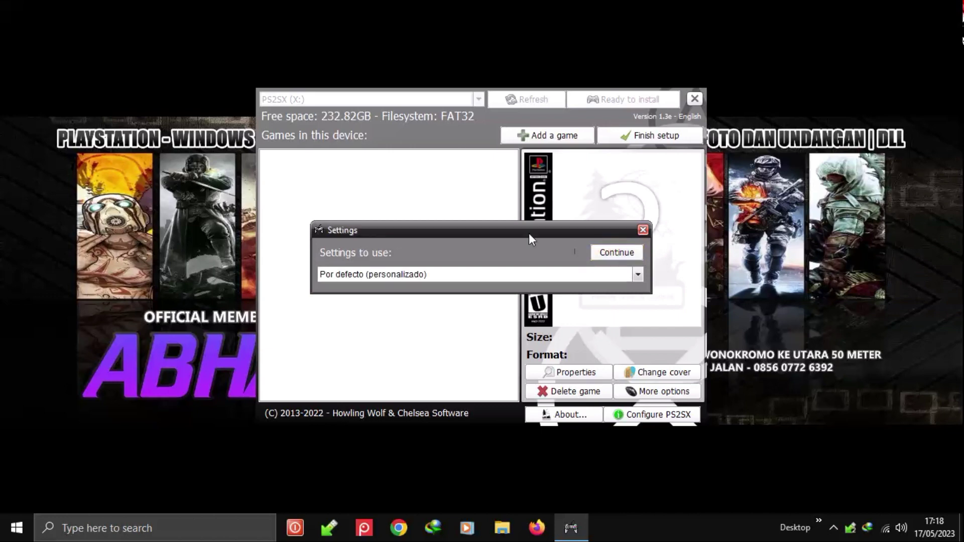
click(478, 274)
click(478, 282)
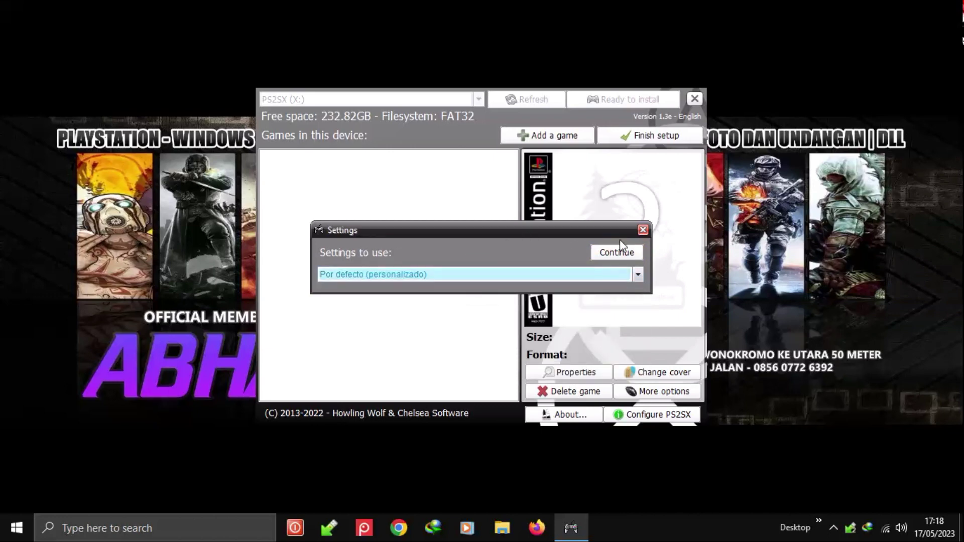
click(618, 252)
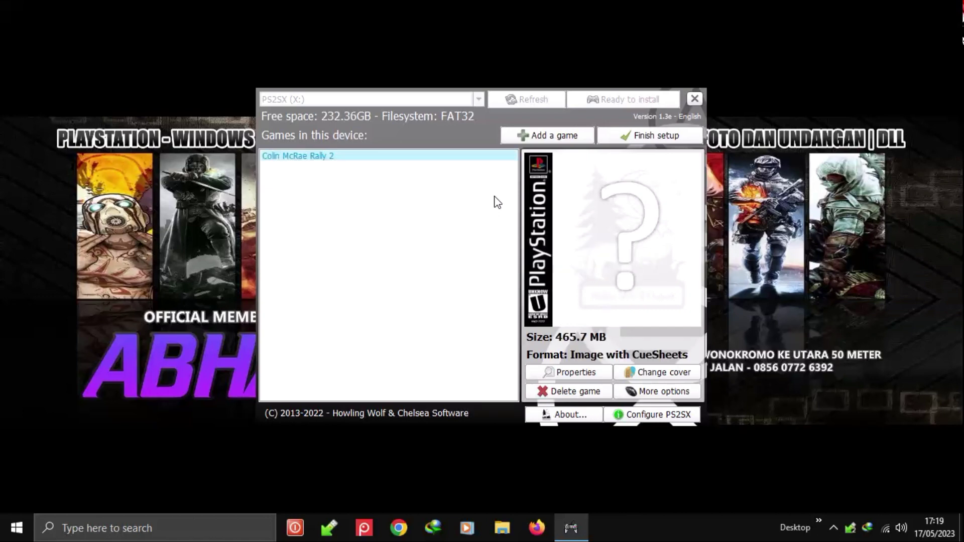
Assign the Colin McRae Rally 2.0 image from the COVER folder as the game's cover, and review its properties without changing them
click(679, 372)
click(597, 203)
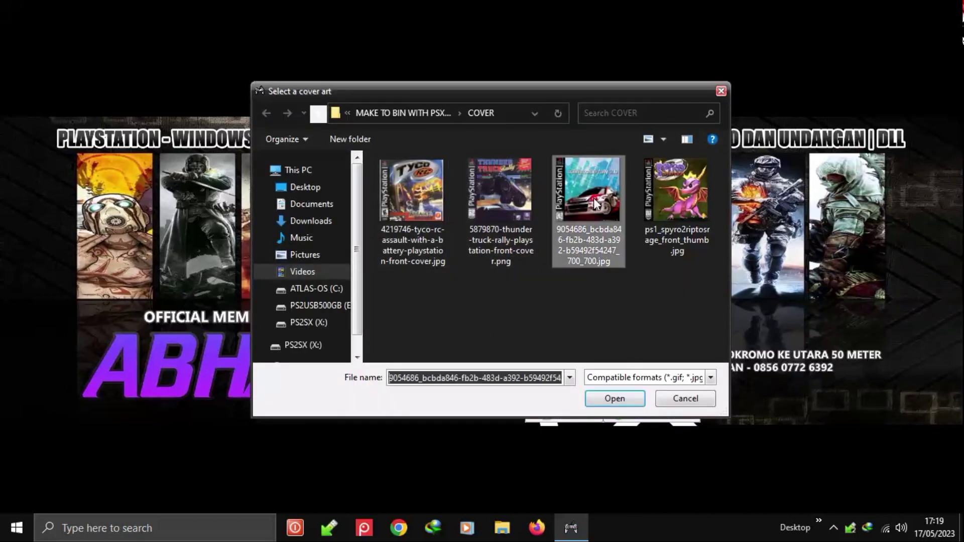
click(619, 400)
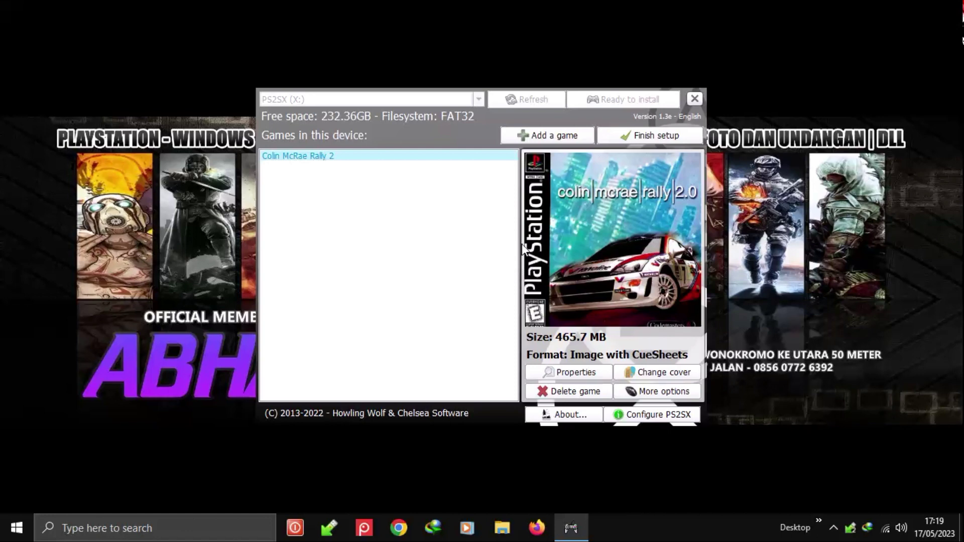
click(578, 371)
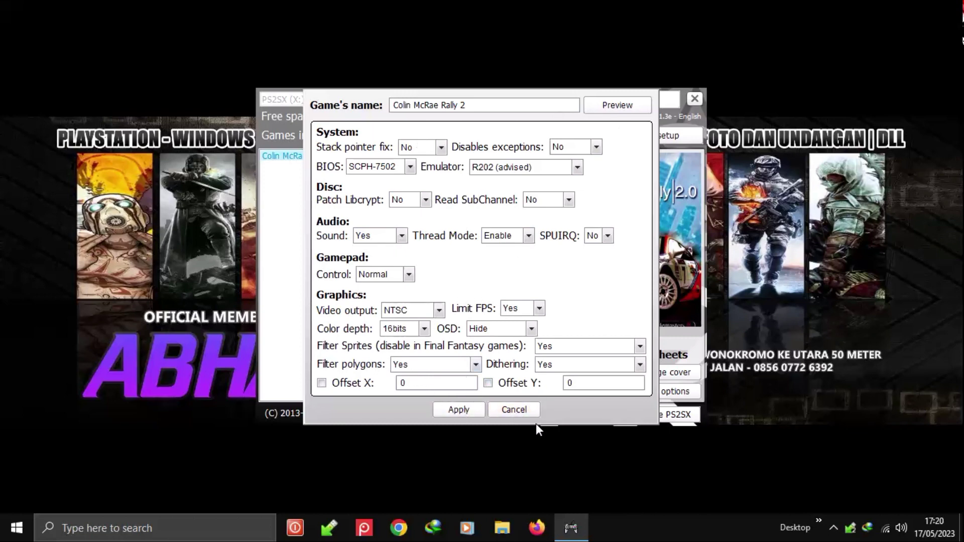
click(514, 409)
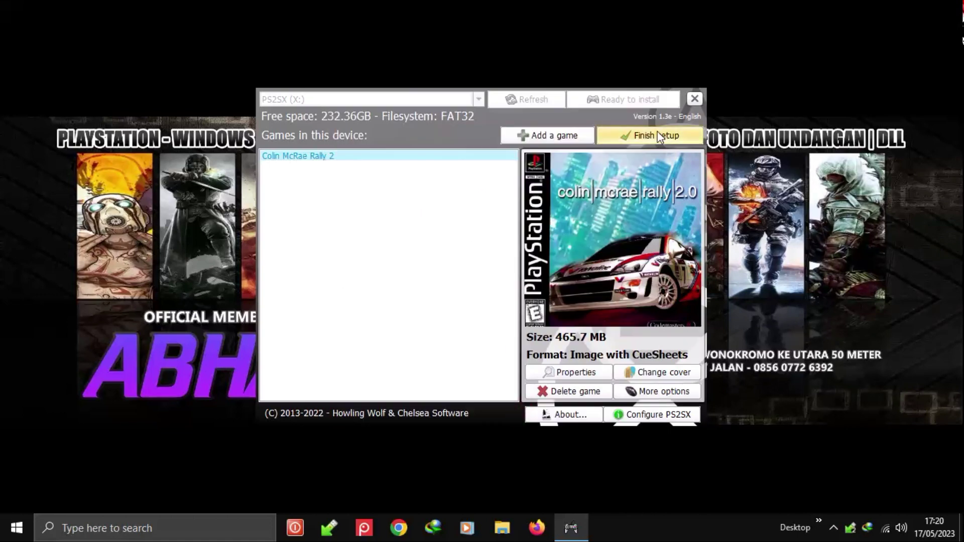
Choose the Tyco R-C - Assault with a Battery (USA) BIN file as the next game to add
click(568, 134)
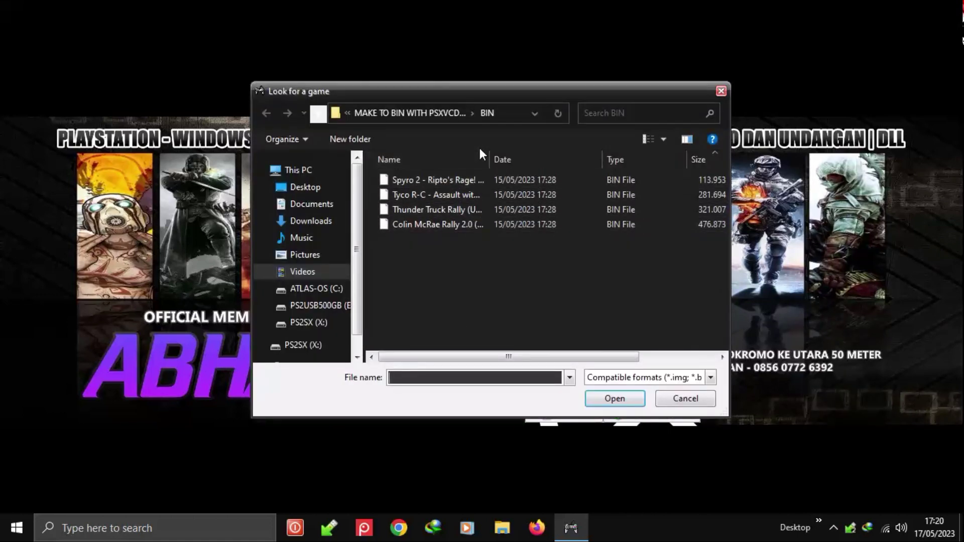
click(475, 194)
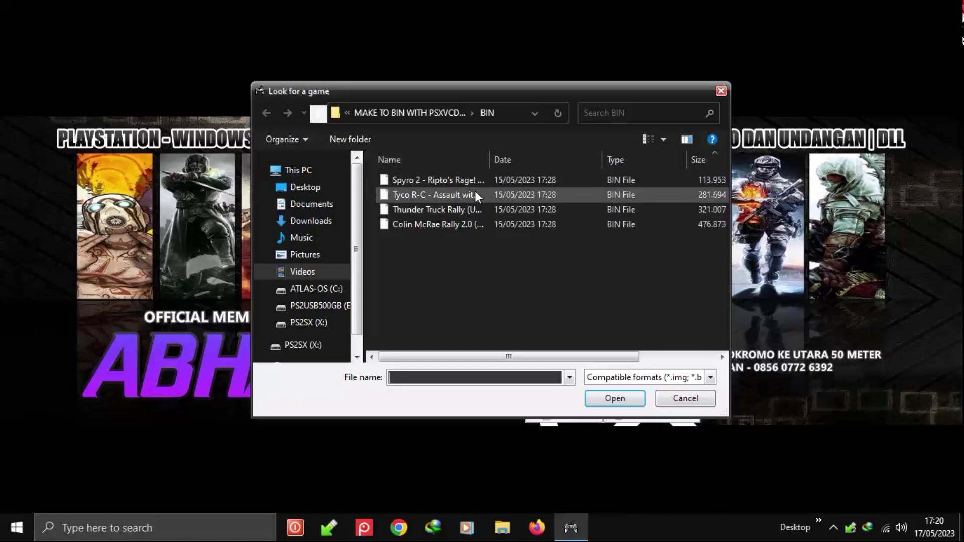
click(624, 401)
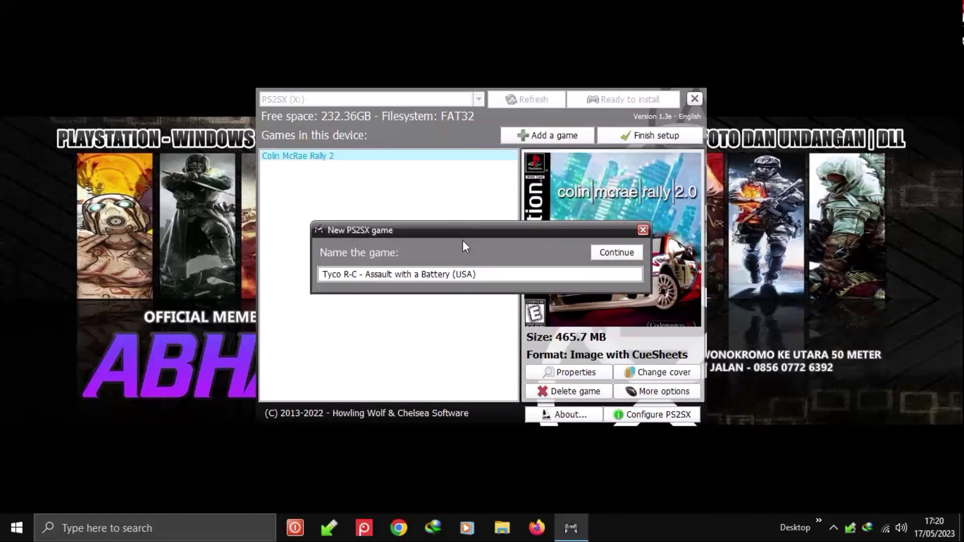
Shorten the new game's name to Tyco RC Assault and install it with the Por defecto (personalizado) settings
drag(481, 276, 483, 276)
key(BackSpace)
key(BackSpace)
key(BackSpace)
key(BackSpace)
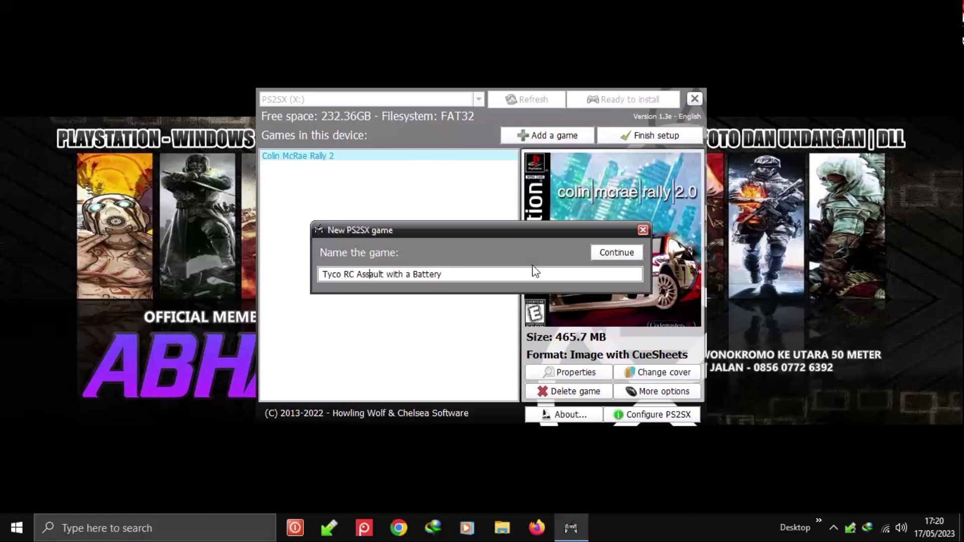
key(shift+End)
key(Delete)
click(617, 253)
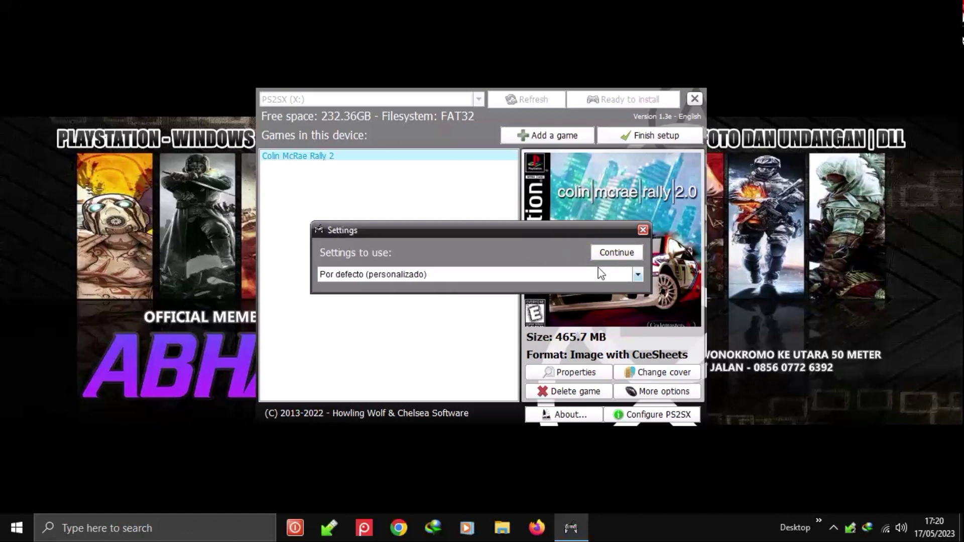
click(616, 253)
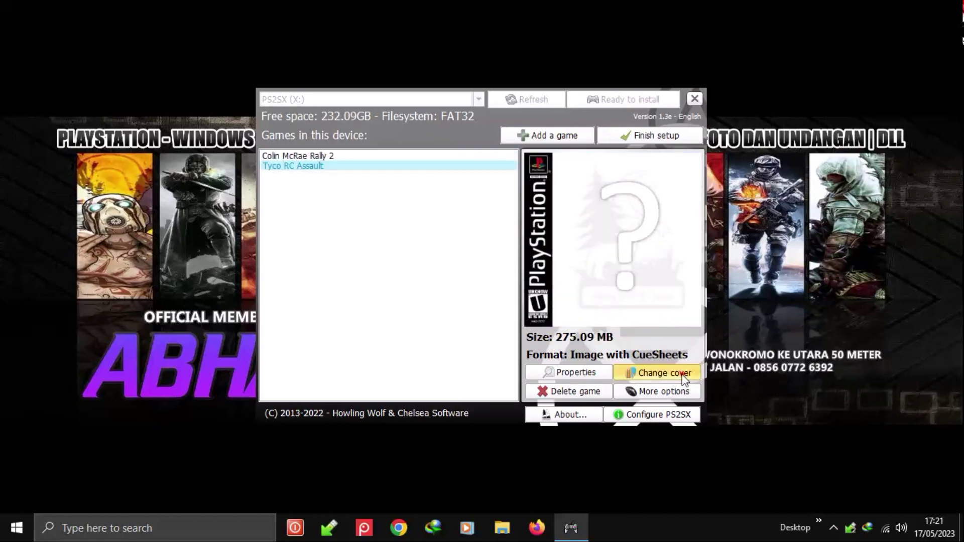
Assign the Tyco R/C front cover image from the COVER folder to Tyco RC Assault, and finish the drive setup
click(668, 373)
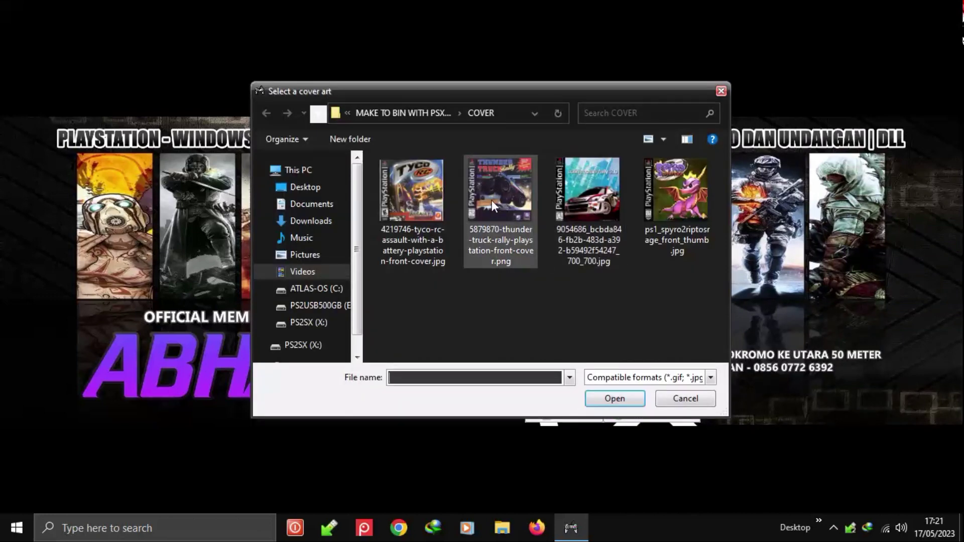
click(421, 206)
click(613, 399)
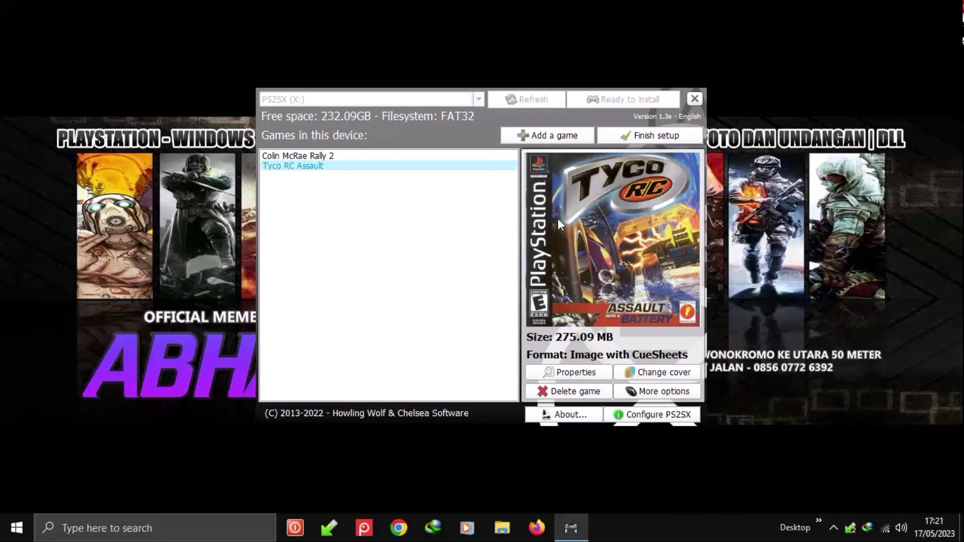
click(633, 134)
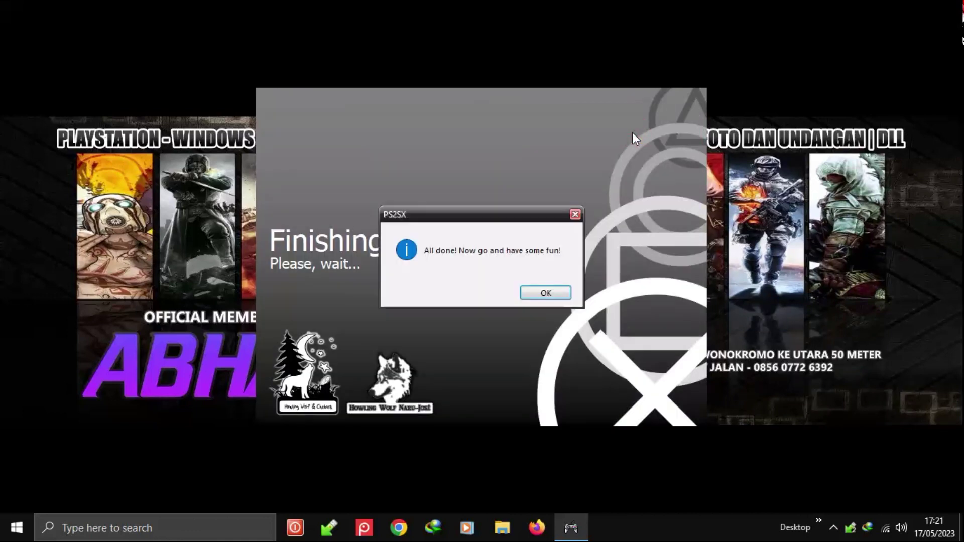
click(546, 293)
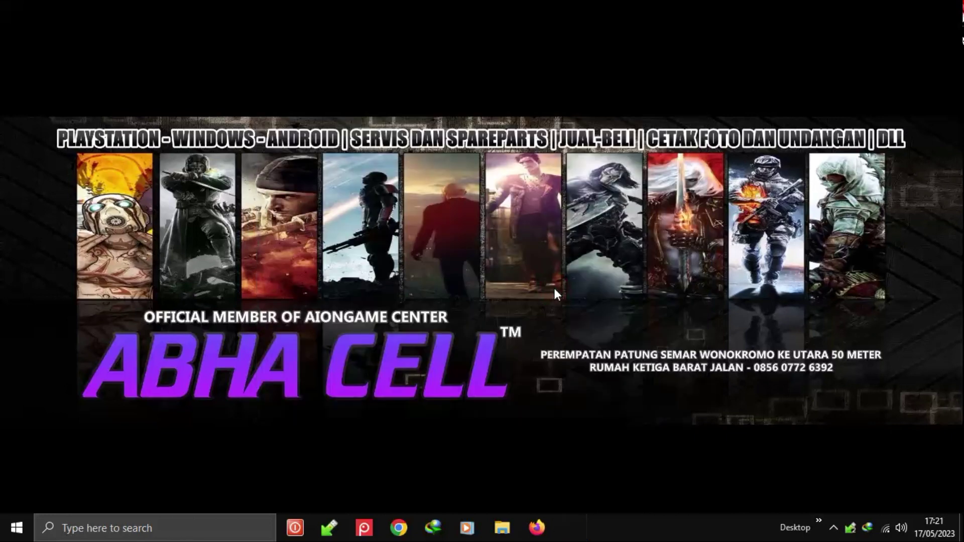
Copy hwc-psx2sx.elf from the PS2SX-v1.3e PS2\ELF folder to the root of the PS2SX (X:) drive
click(818, 520)
click(830, 480)
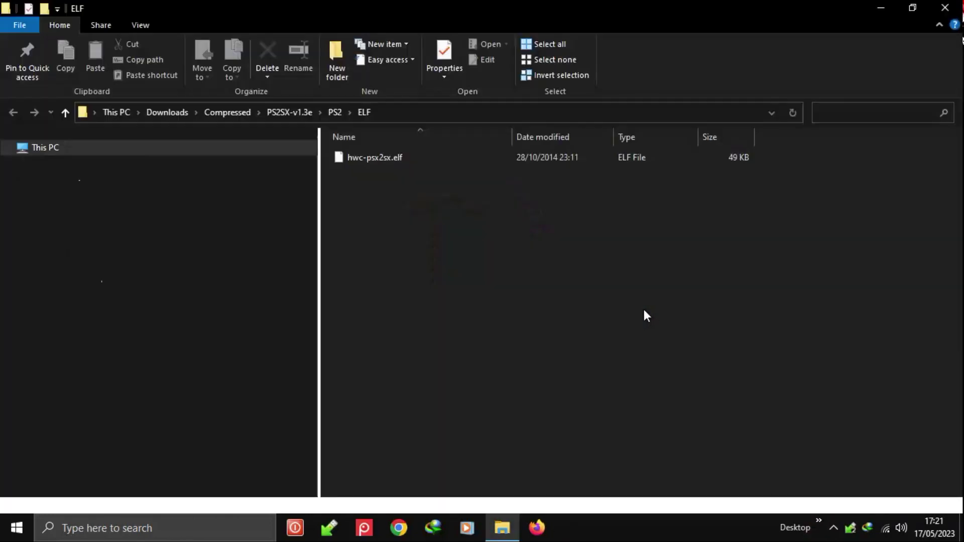
right_click(382, 159)
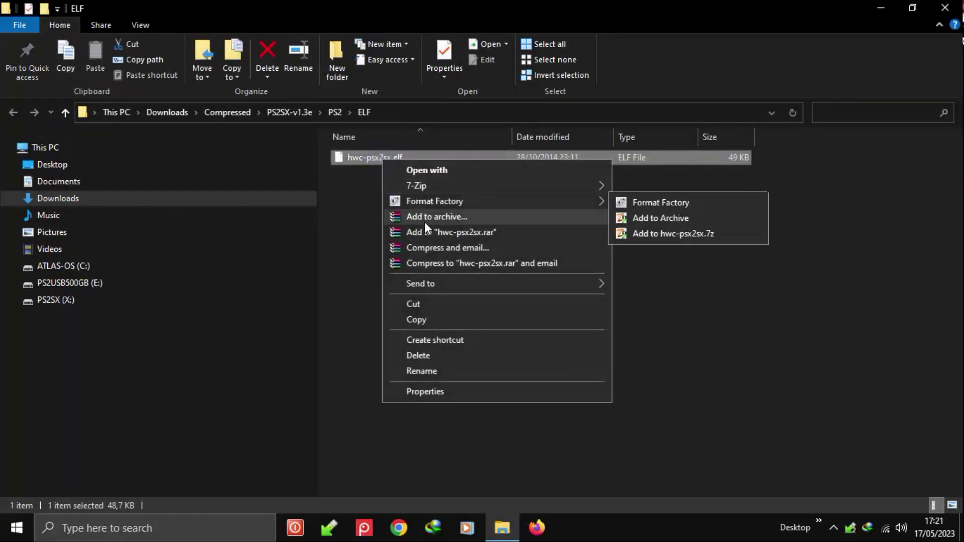
click(442, 324)
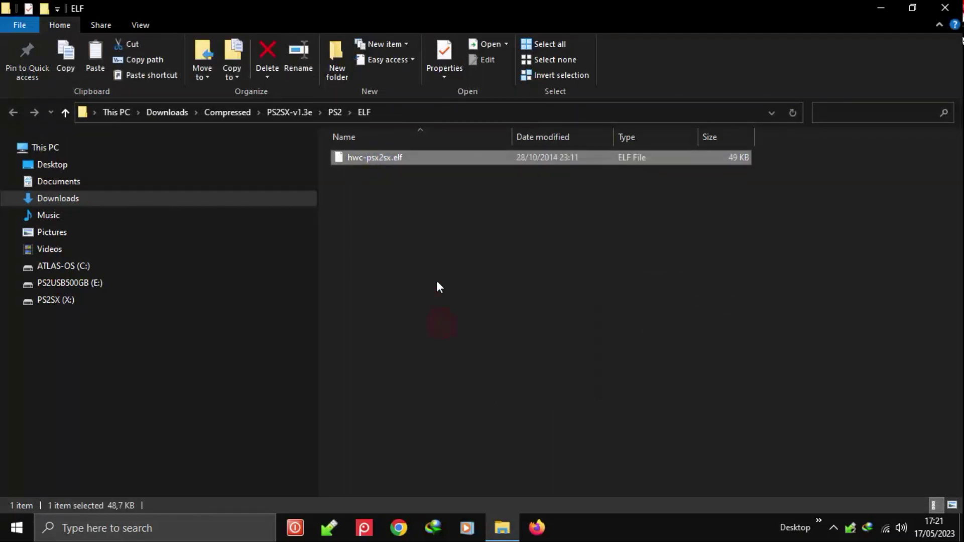
click(169, 147)
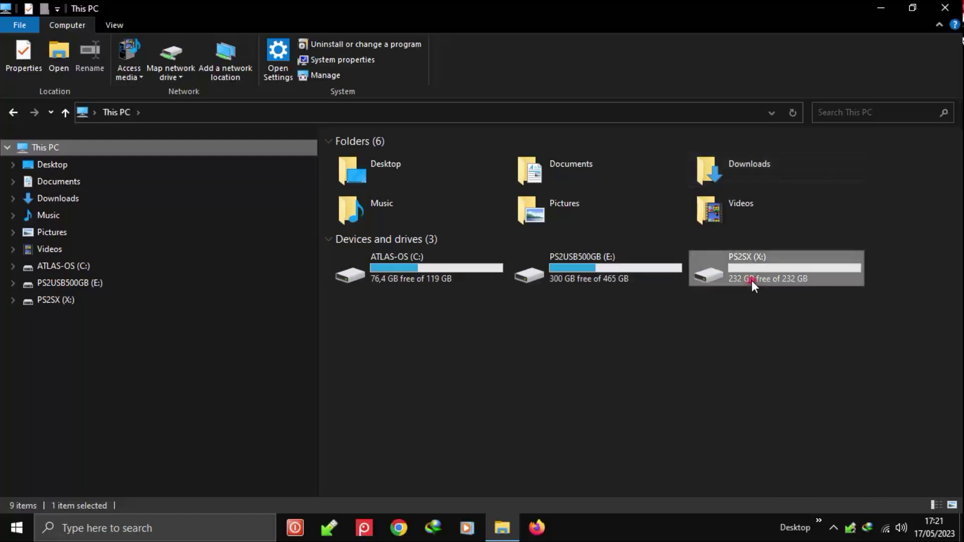
double_click(752, 280)
right_click(399, 223)
click(459, 320)
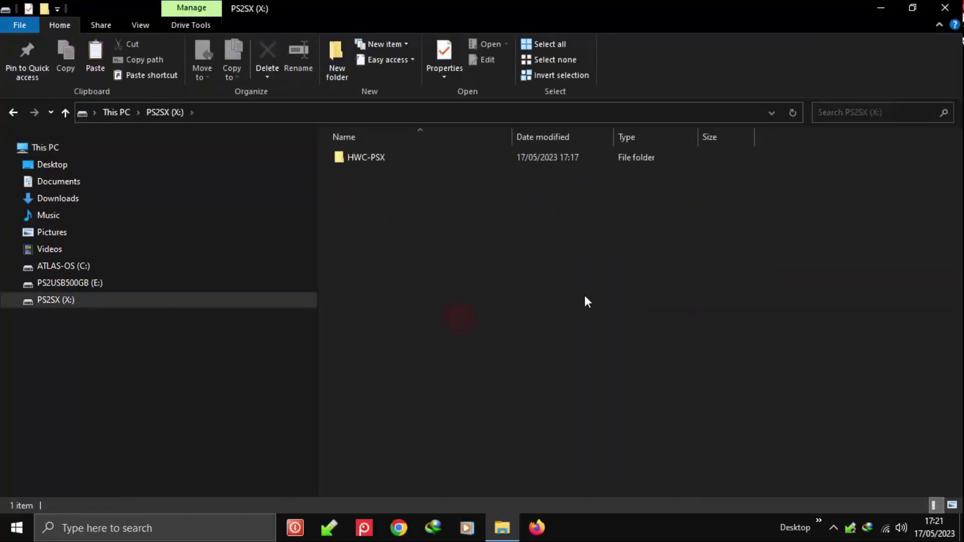
click(489, 282)
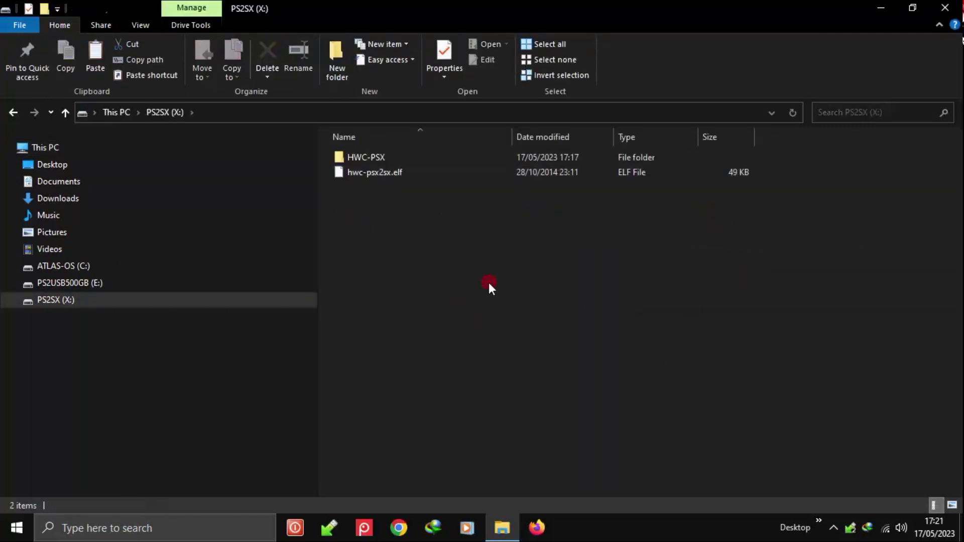
Paste another copy of hwc-psx2sx.elf into the HWC-PSX folder on drive X:, check the drive's root and close File Explorer
double_click(370, 157)
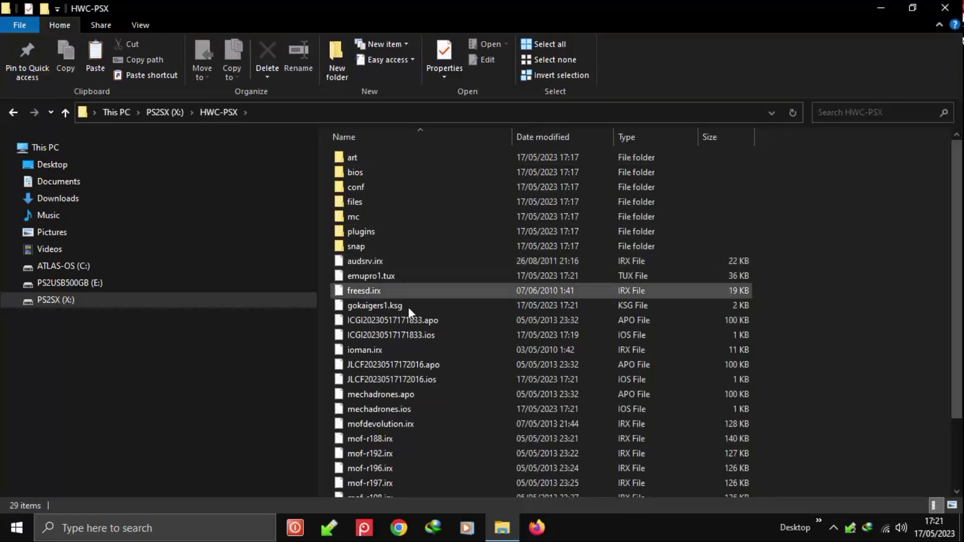
scroll(800, 285, down, 2)
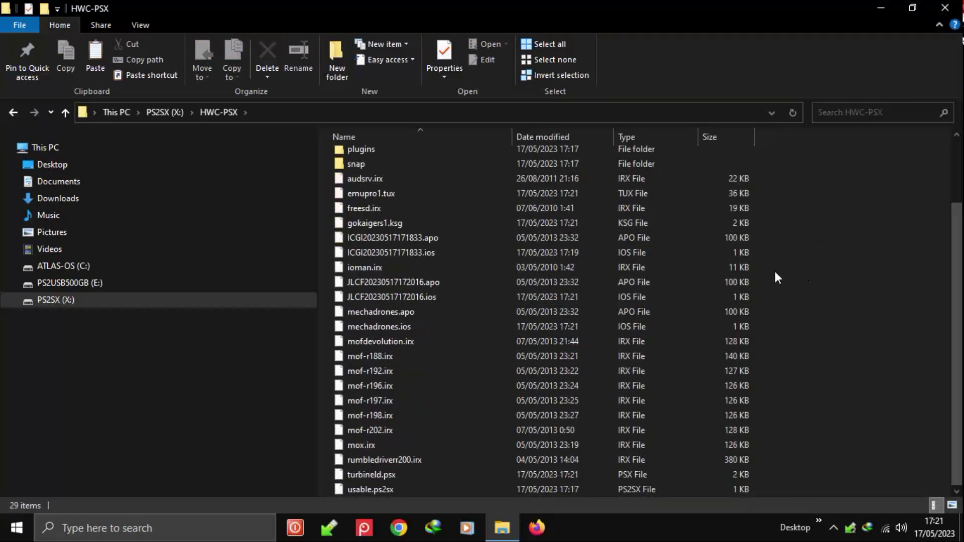
scroll(775, 271, up, 3)
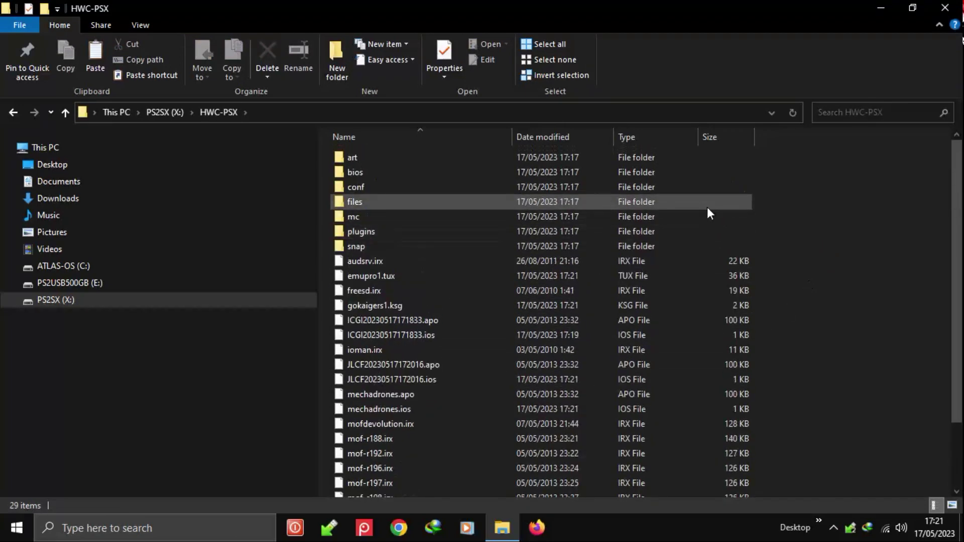
click(15, 301)
click(18, 318)
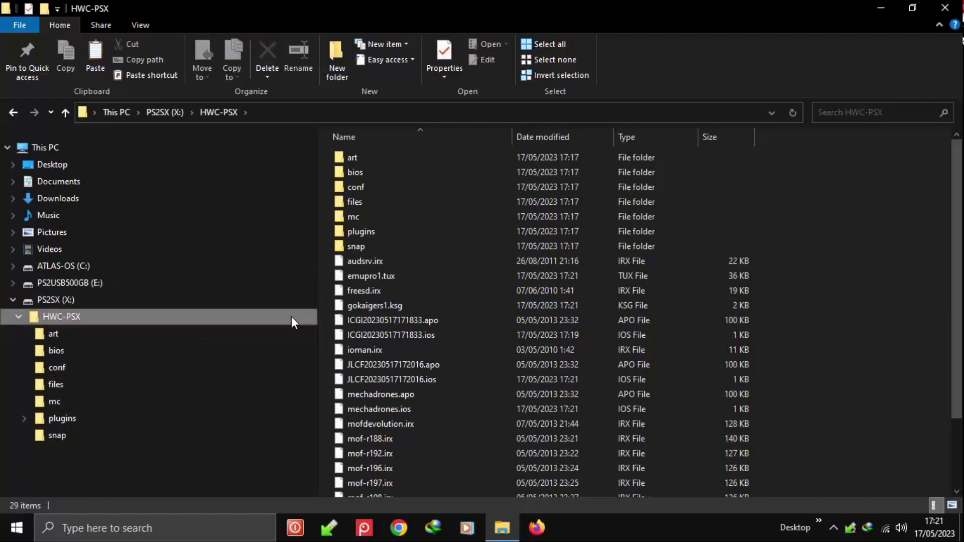
right_click(902, 190)
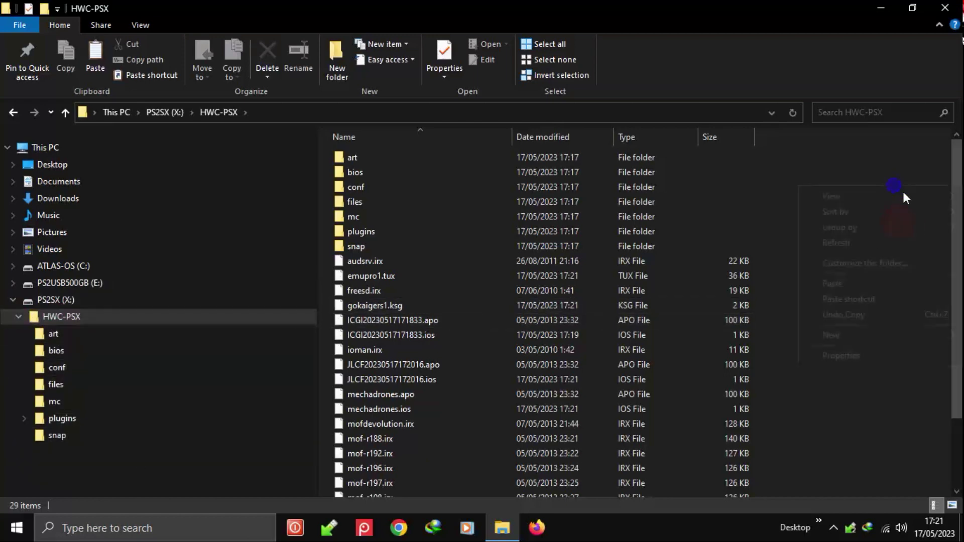
click(839, 281)
click(884, 258)
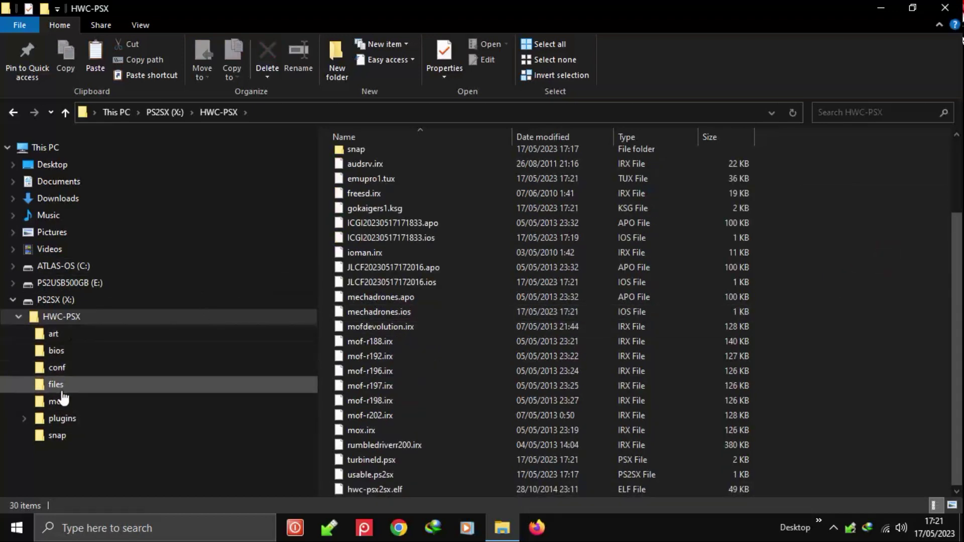
click(59, 300)
click(446, 236)
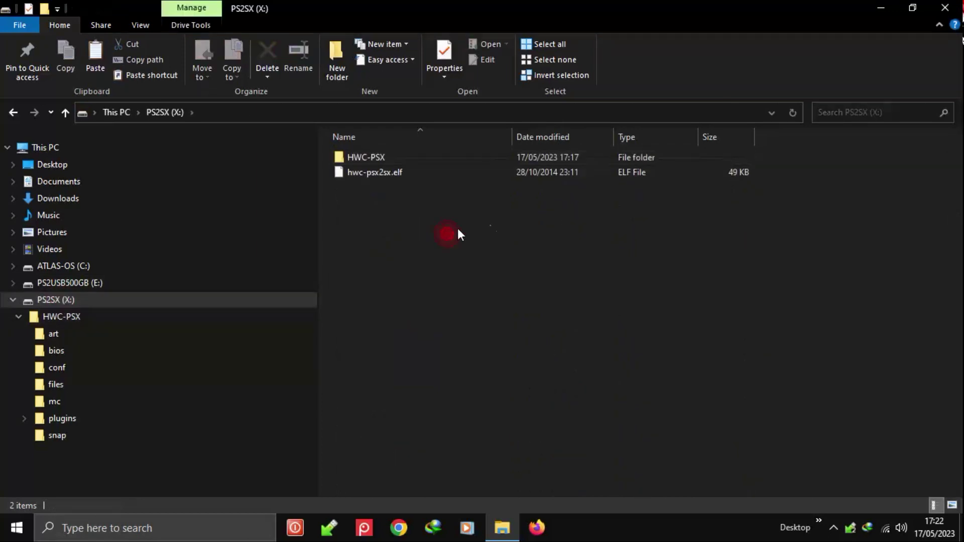
click(945, 8)
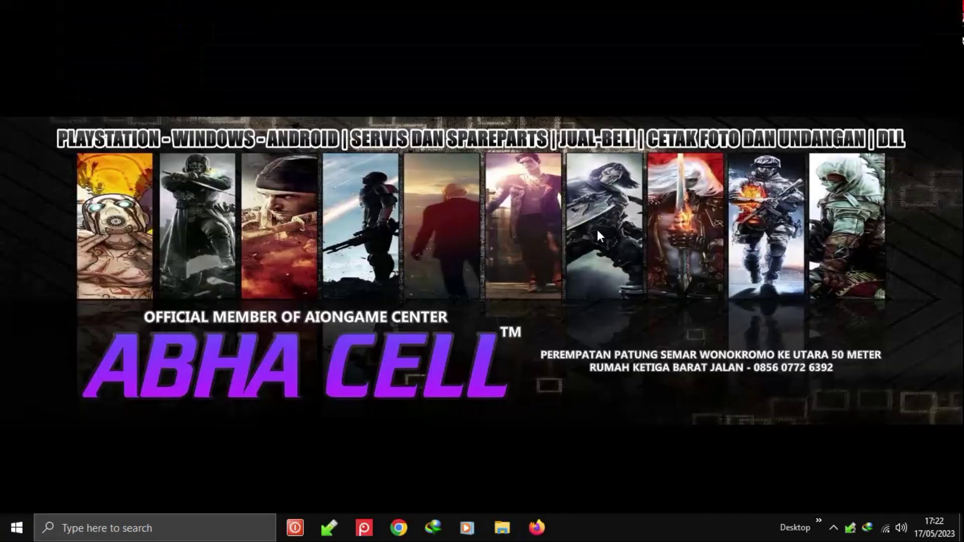
Switch to Auslogics Disk Defrag and analyze only the PS2SX (X:) drive for fragmentation
click(818, 522)
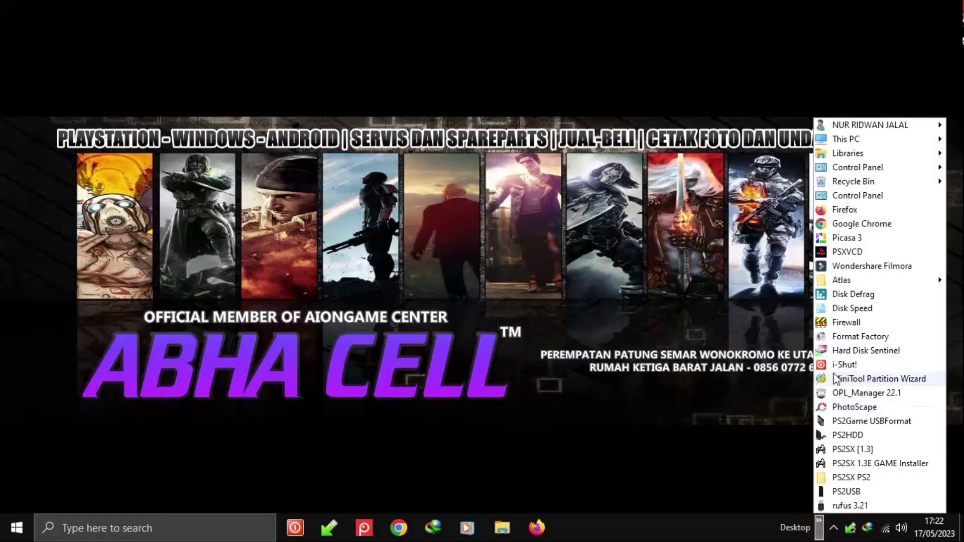
click(830, 299)
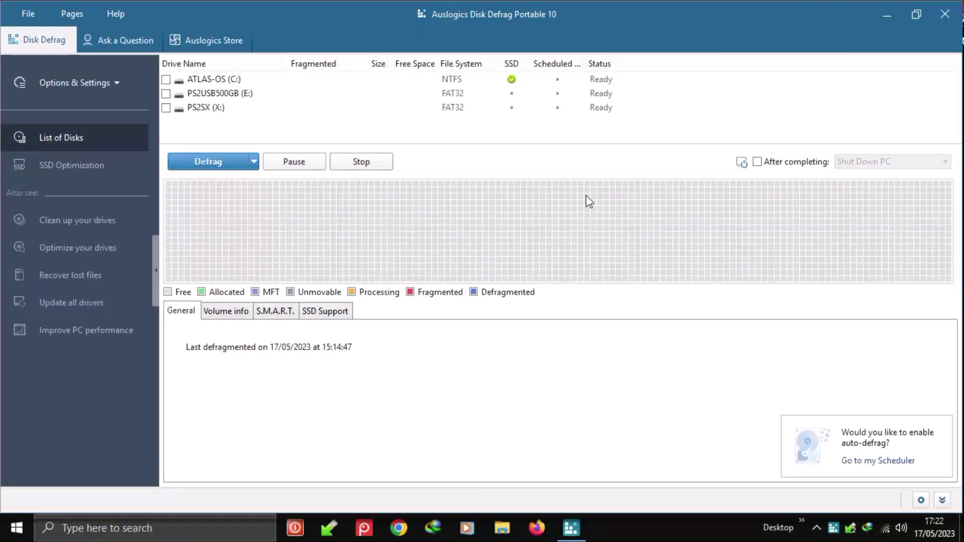
click(217, 109)
click(166, 108)
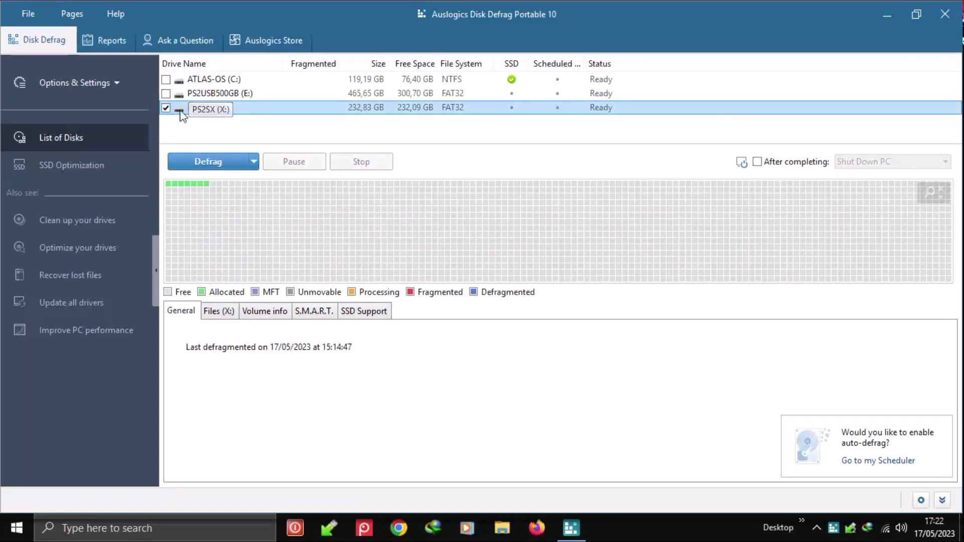
click(254, 161)
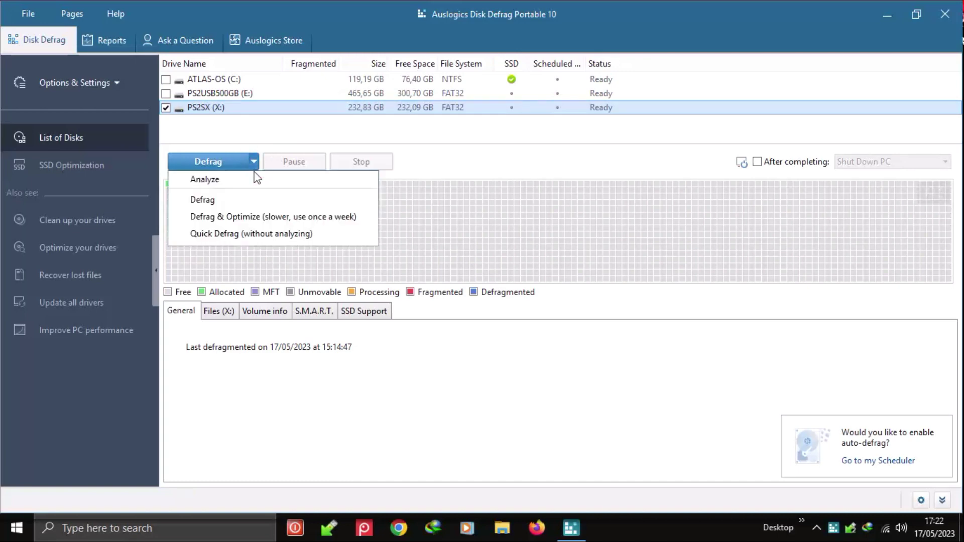
click(257, 181)
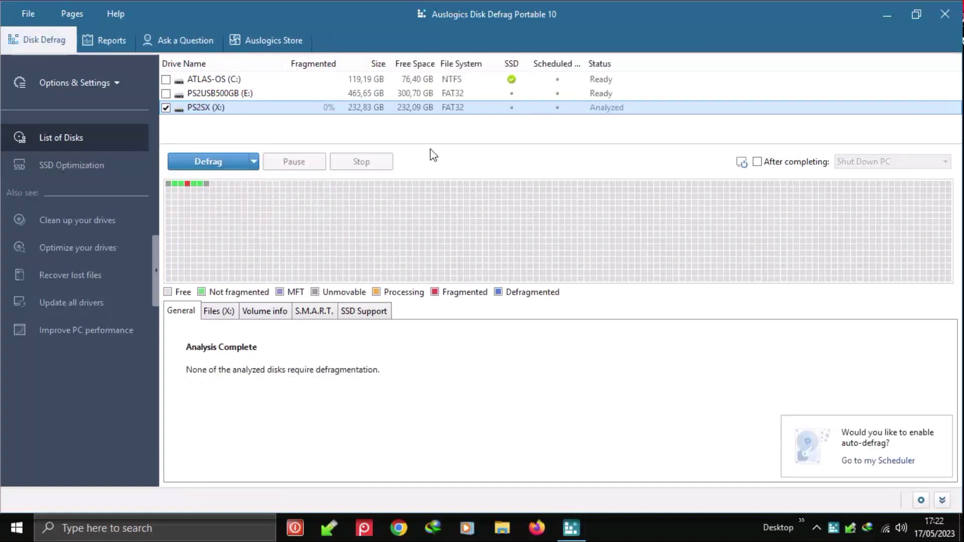
List the files in the fragmented cluster block, defragment the PS2SX (X:) drive and dismiss the BoostSpeed offer
click(194, 183)
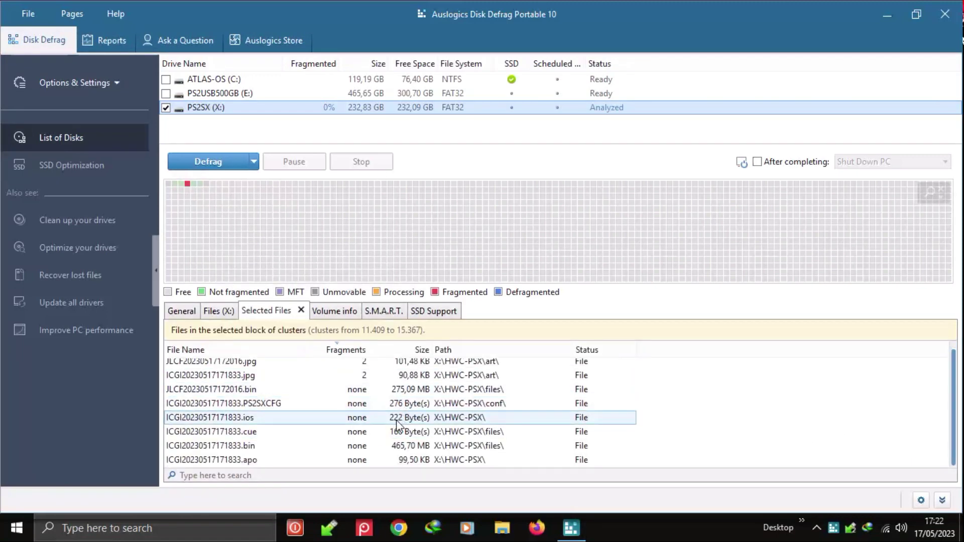
scroll(400, 421, up, 1)
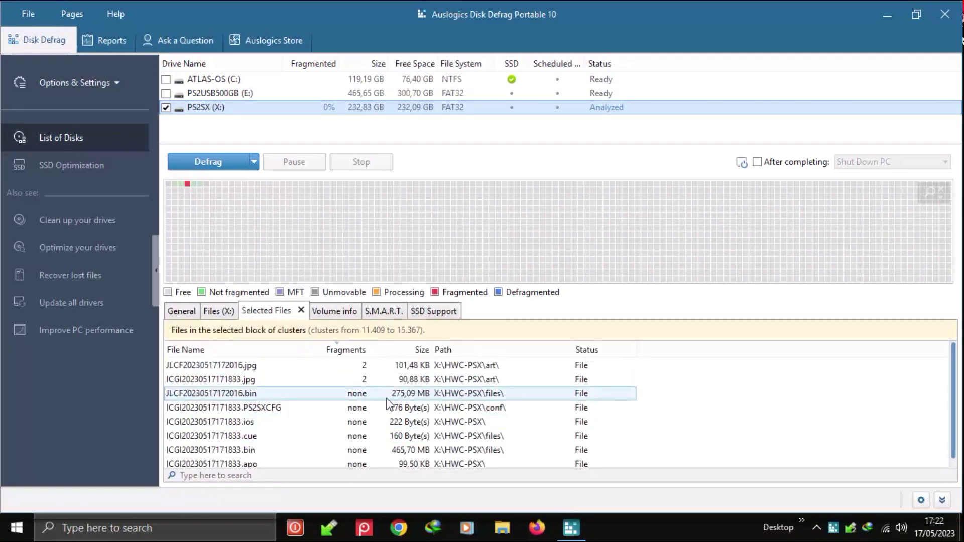
click(227, 160)
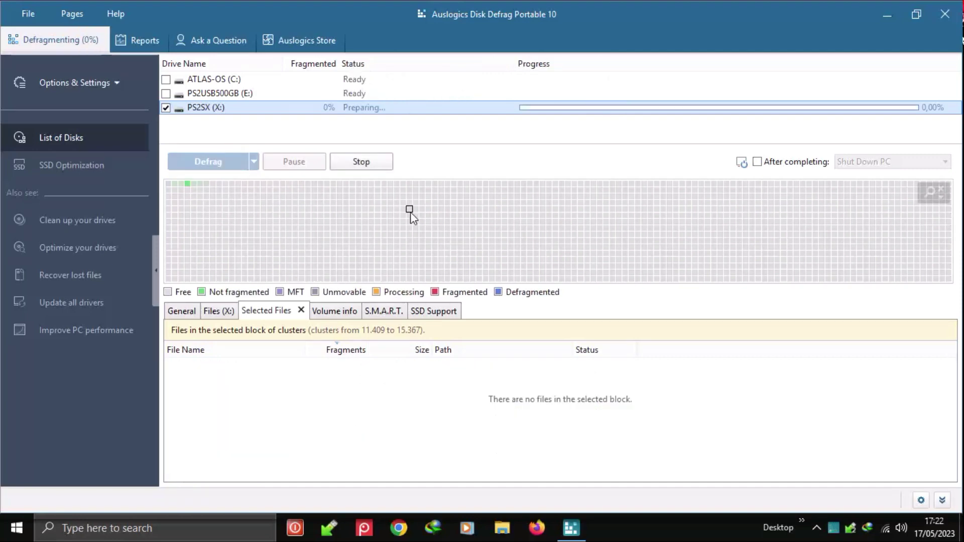
mouse_move(411, 214)
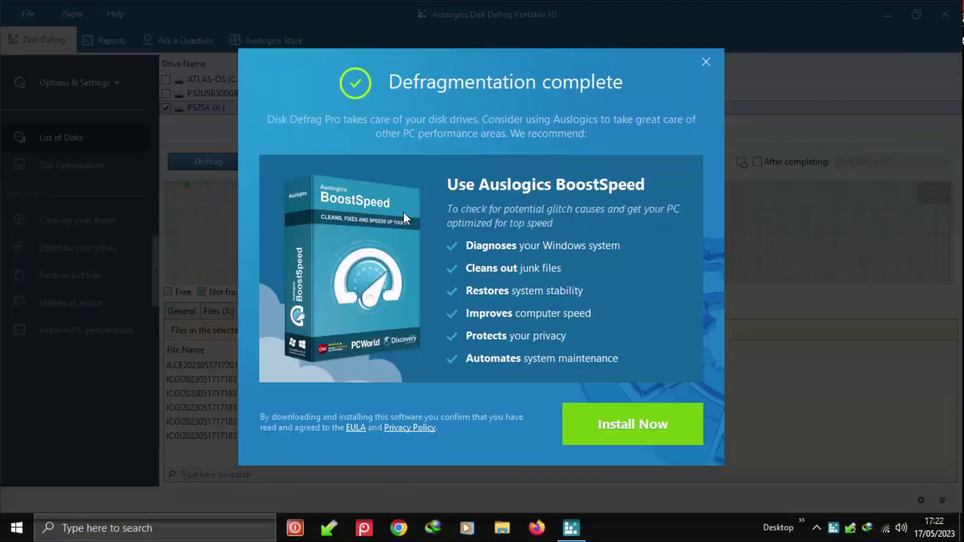
click(711, 61)
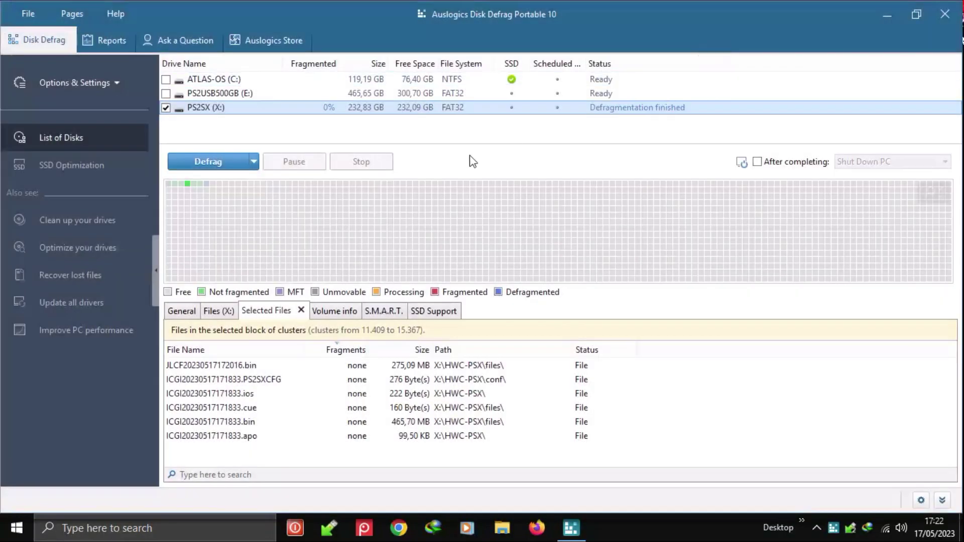
Analyze the PS2SX (X:) drive again, review the general analysis result and fully exit Disk Defrag
click(254, 161)
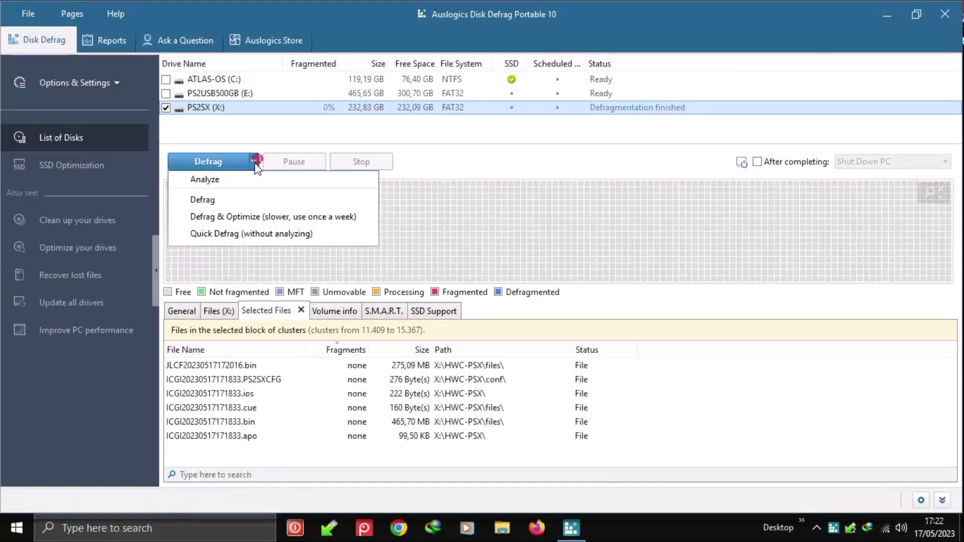
click(242, 176)
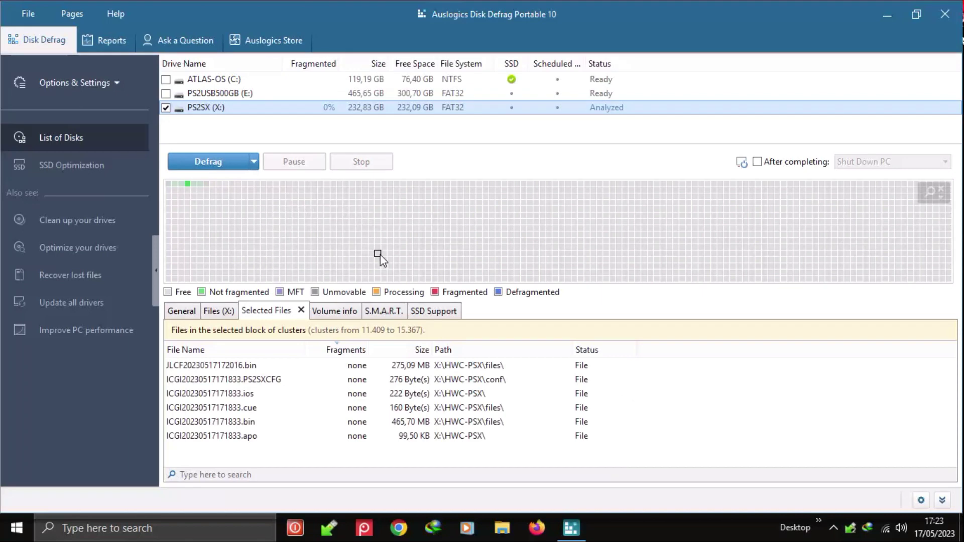
click(189, 313)
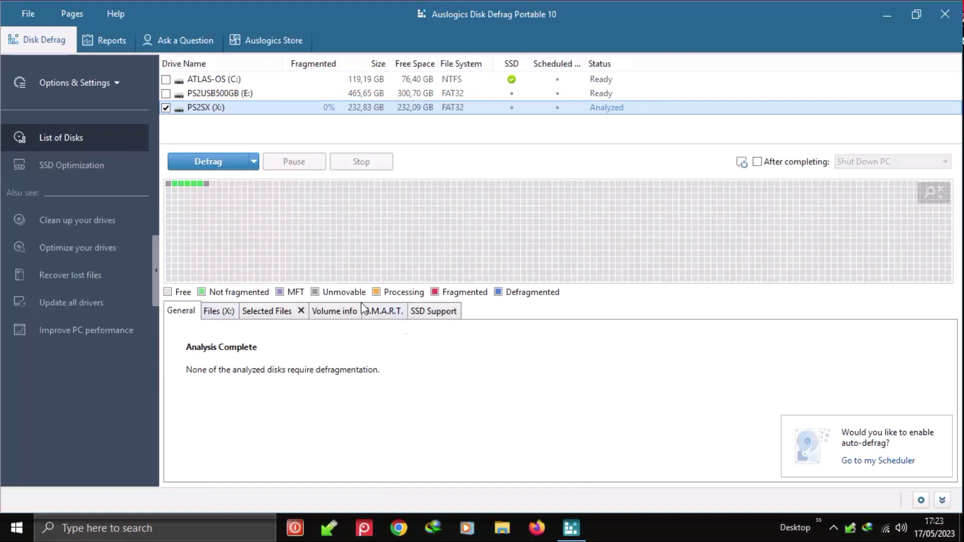
click(943, 13)
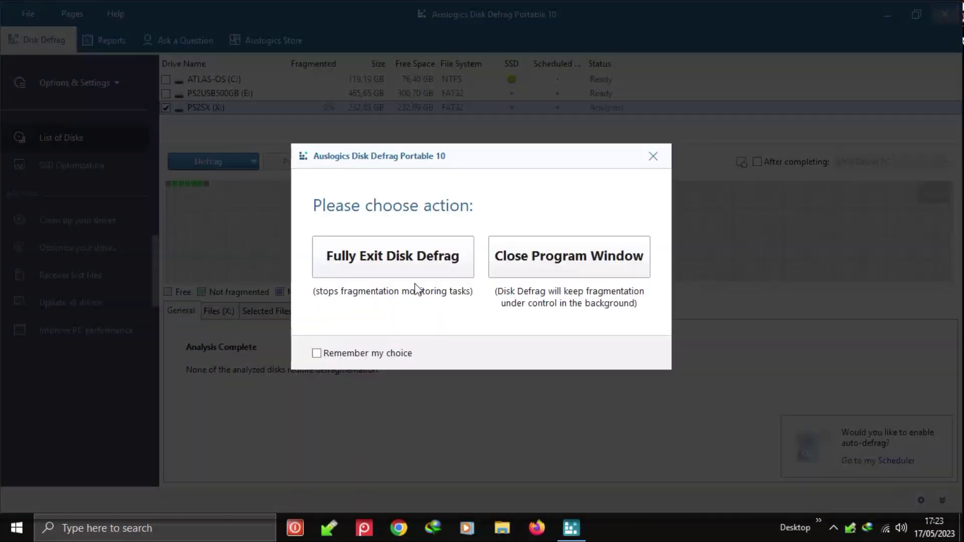
click(387, 266)
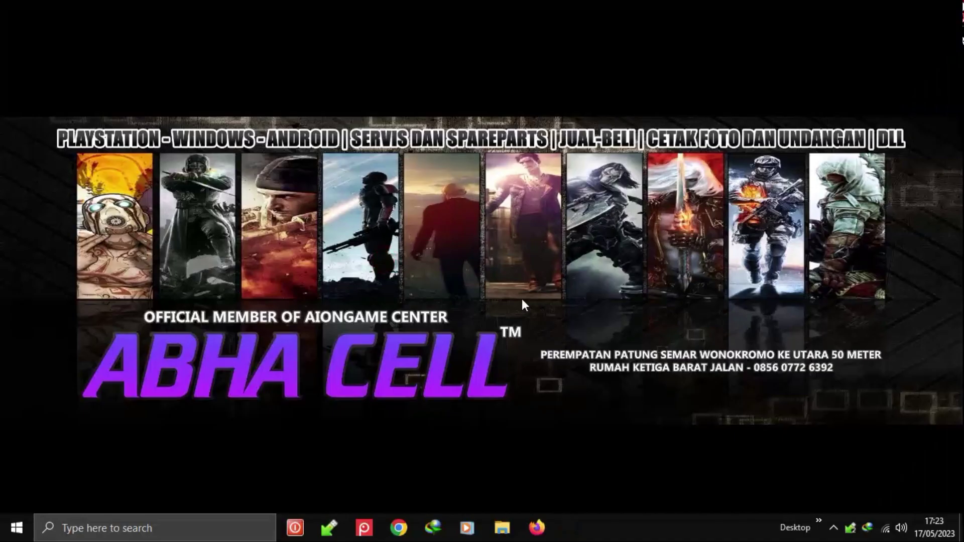
Safely remove the external USB drive X: with USB Safely Remove
click(850, 528)
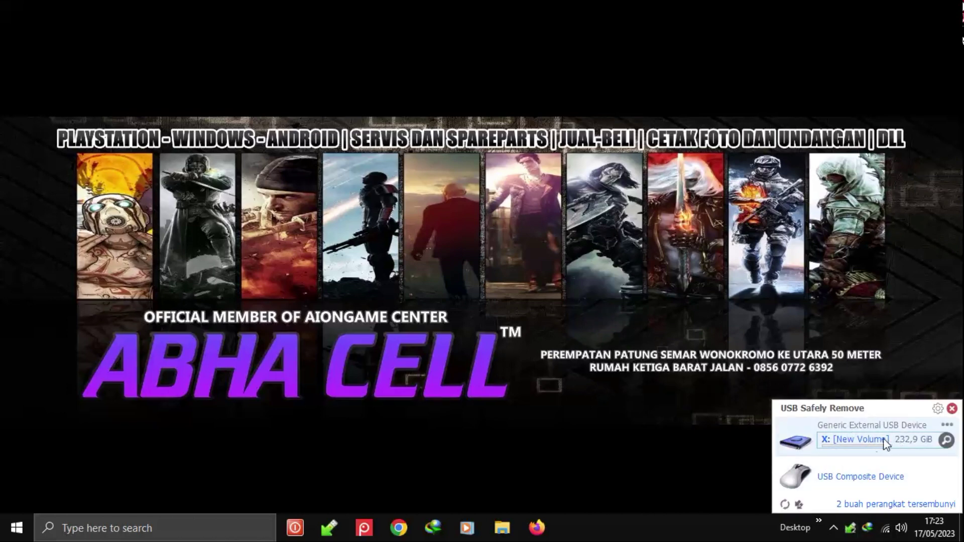
click(855, 440)
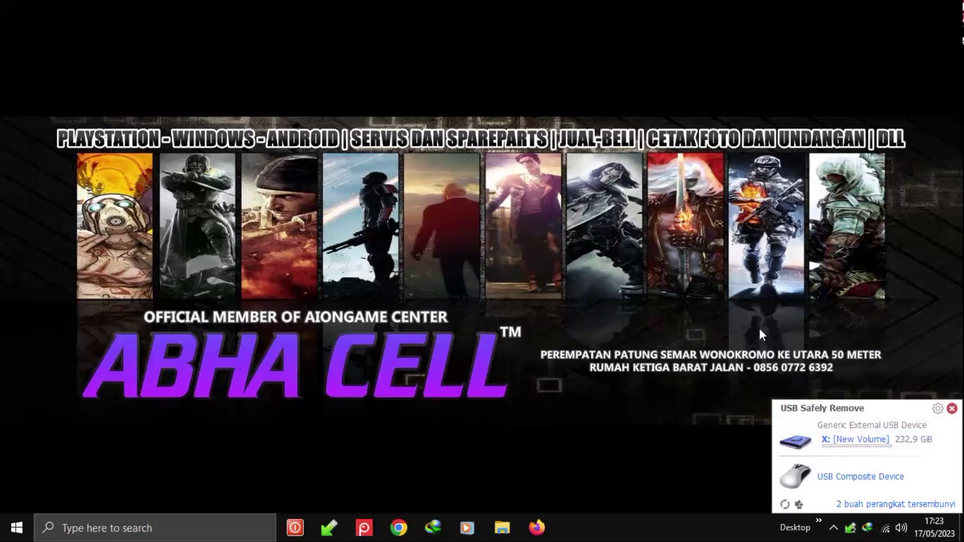